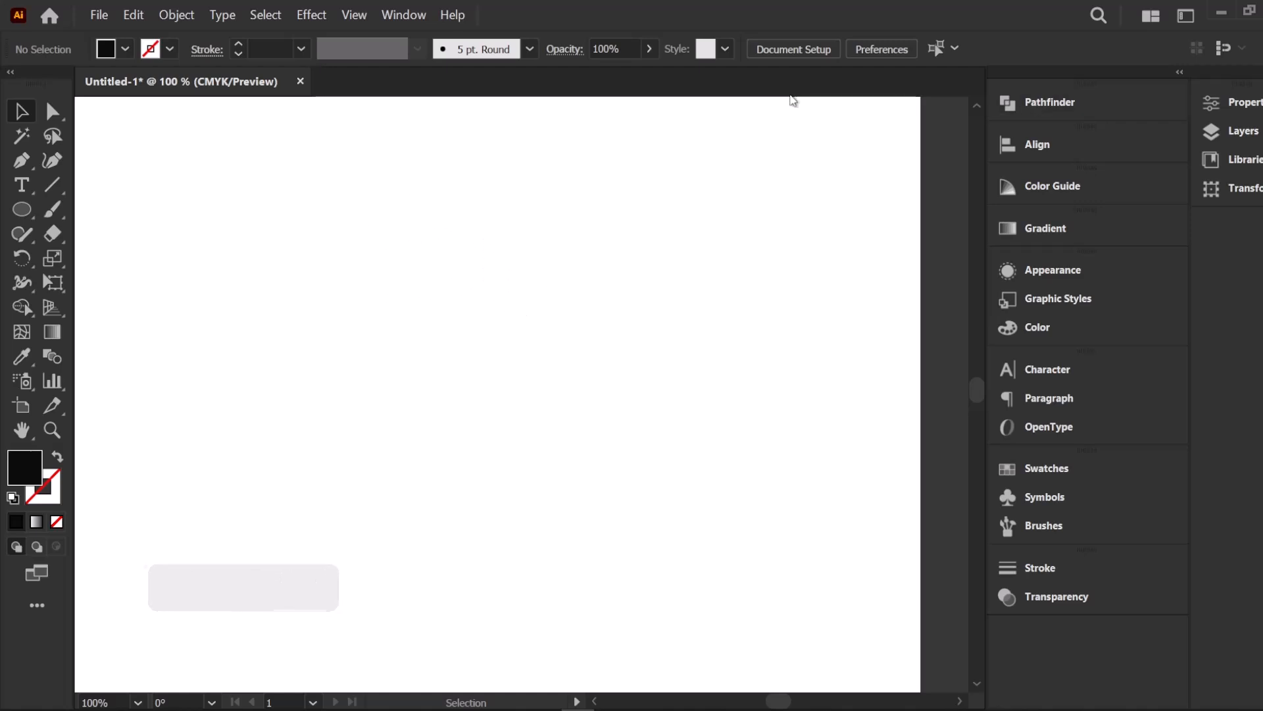
Open the Pathfinder controls so that the shape modes are available
left_click(404, 15)
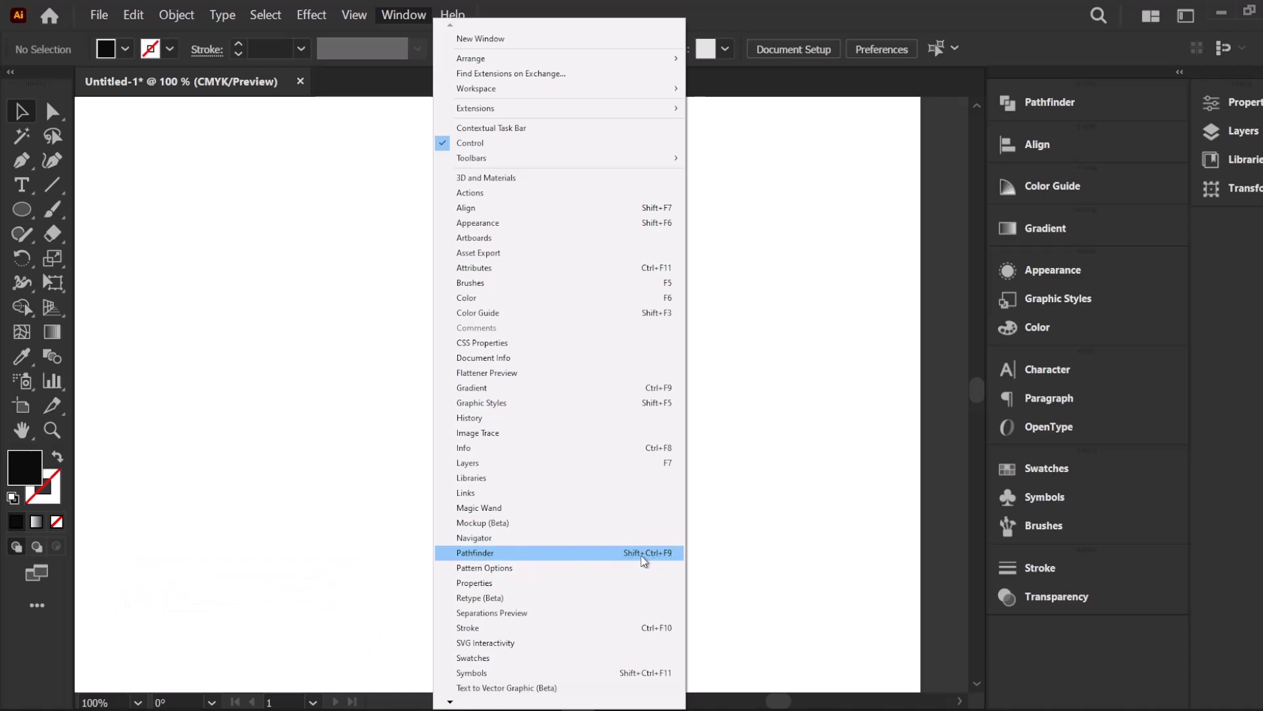
left_click(671, 554)
left_click(951, 93)
left_click(1051, 102)
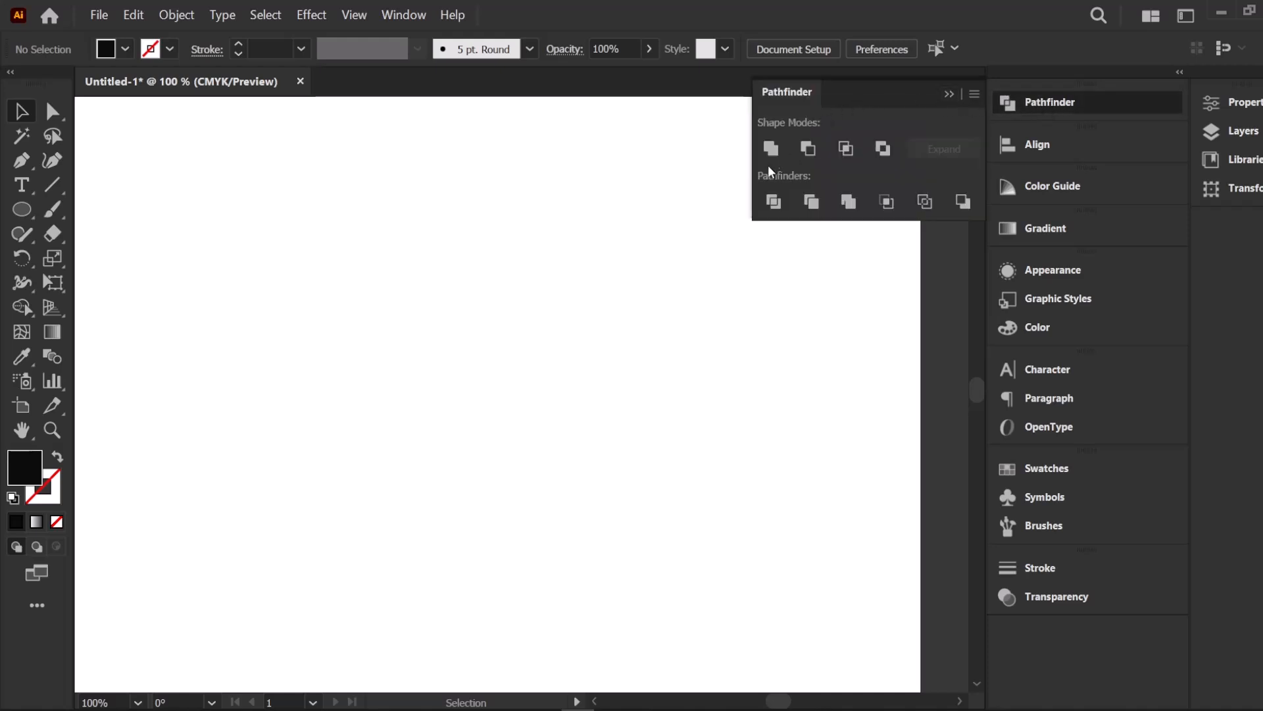
Draw a red circle in the upper middle of the artboard and select it
left_click(22, 209)
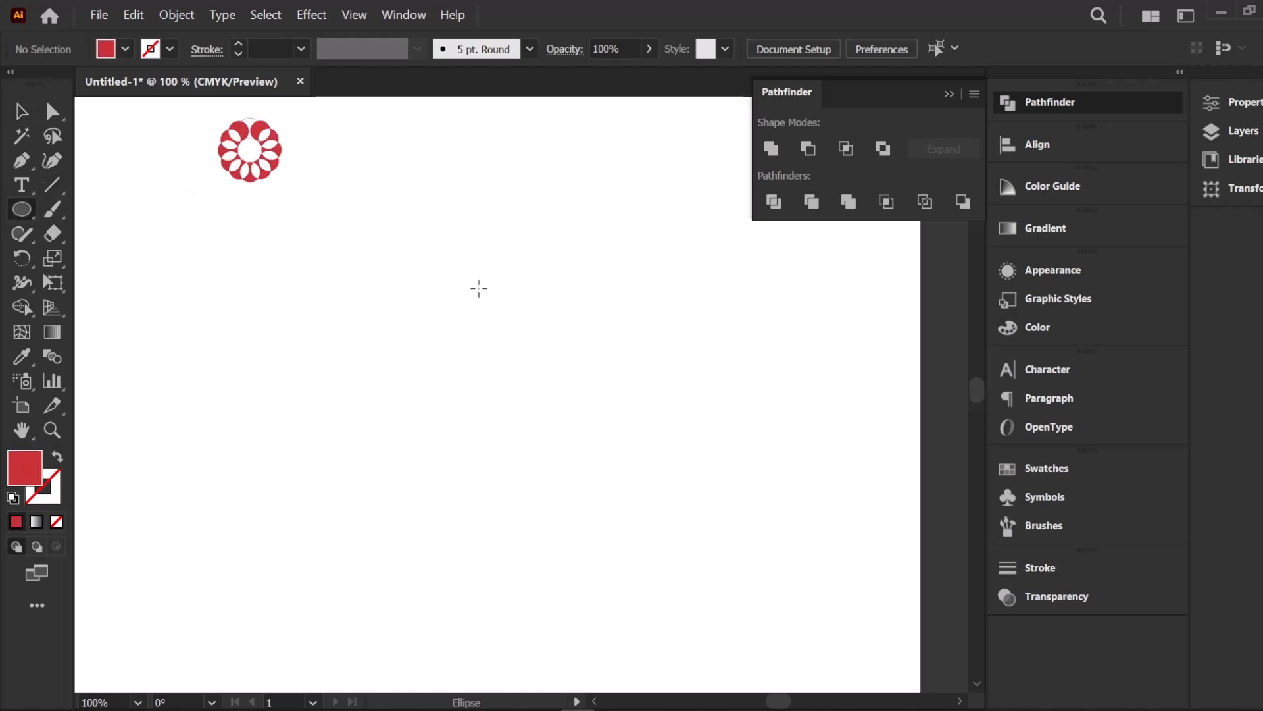
mouse_move(450, 271)
left_mouse_down()
mouse_move(527, 353)
mouse_move(514, 325)
mouse_move(511, 340)
left_mouse_up()
left_click(21, 111)
left_click(171, 246)
left_click(448, 271)
Create a copy of the red circle rotated by 30°
key("r")
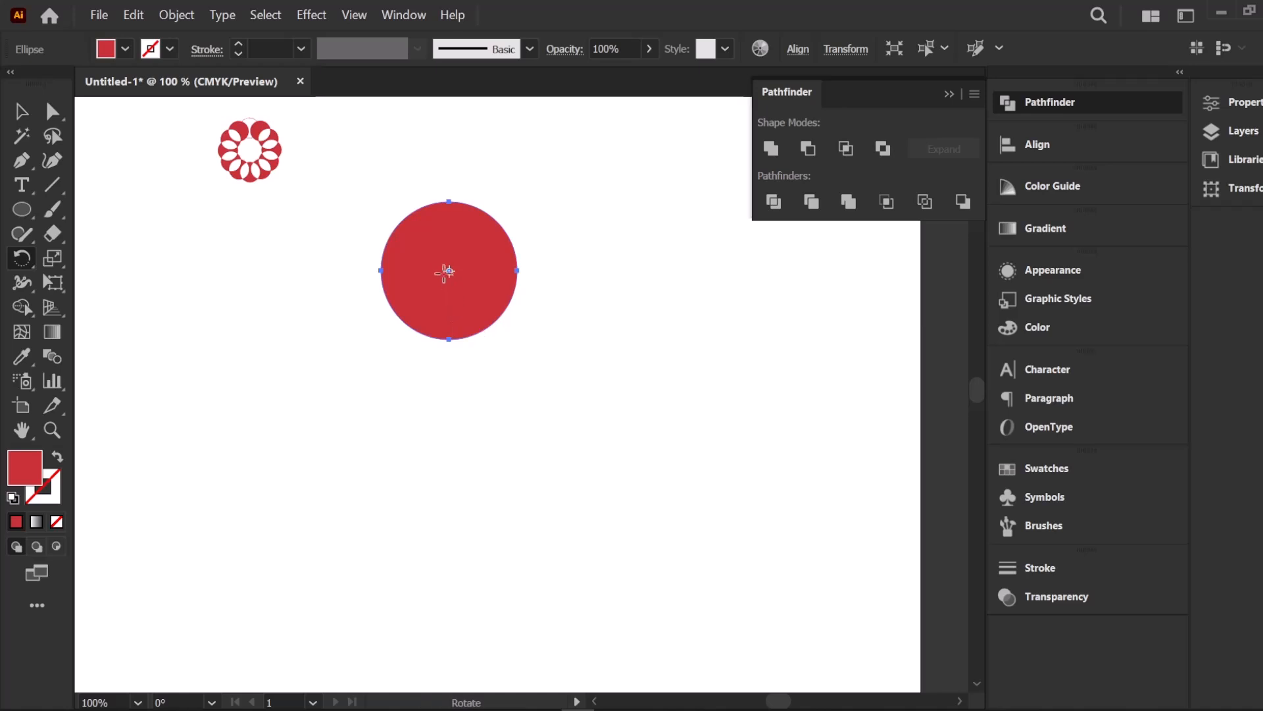
left_click_drag(451, 270, 449, 300)
key("Return")
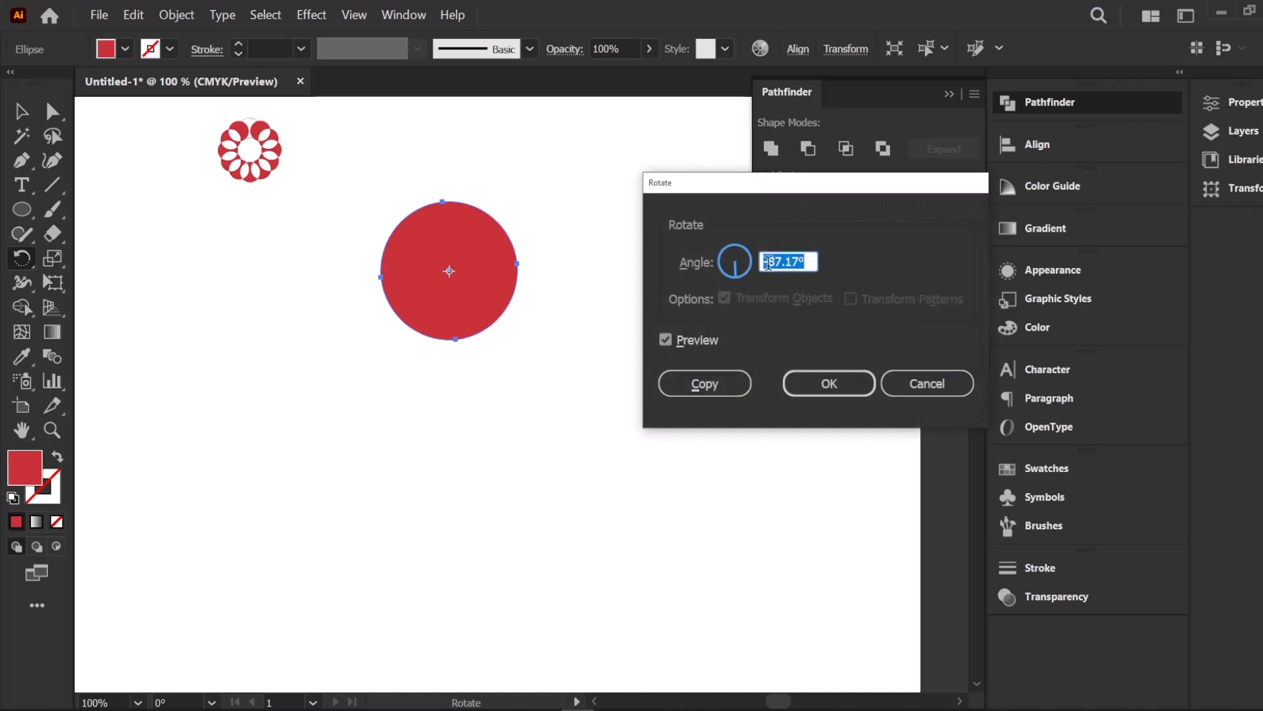
type("30")
key("Tab")
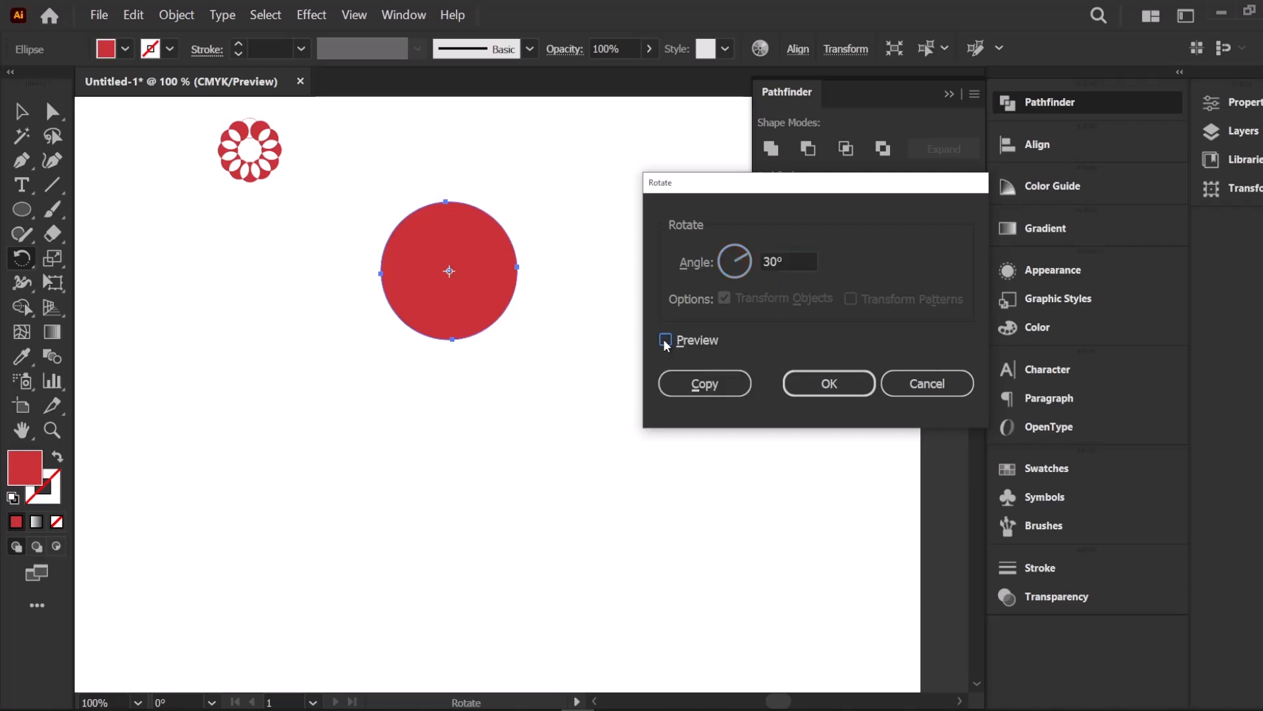
left_click(703, 377)
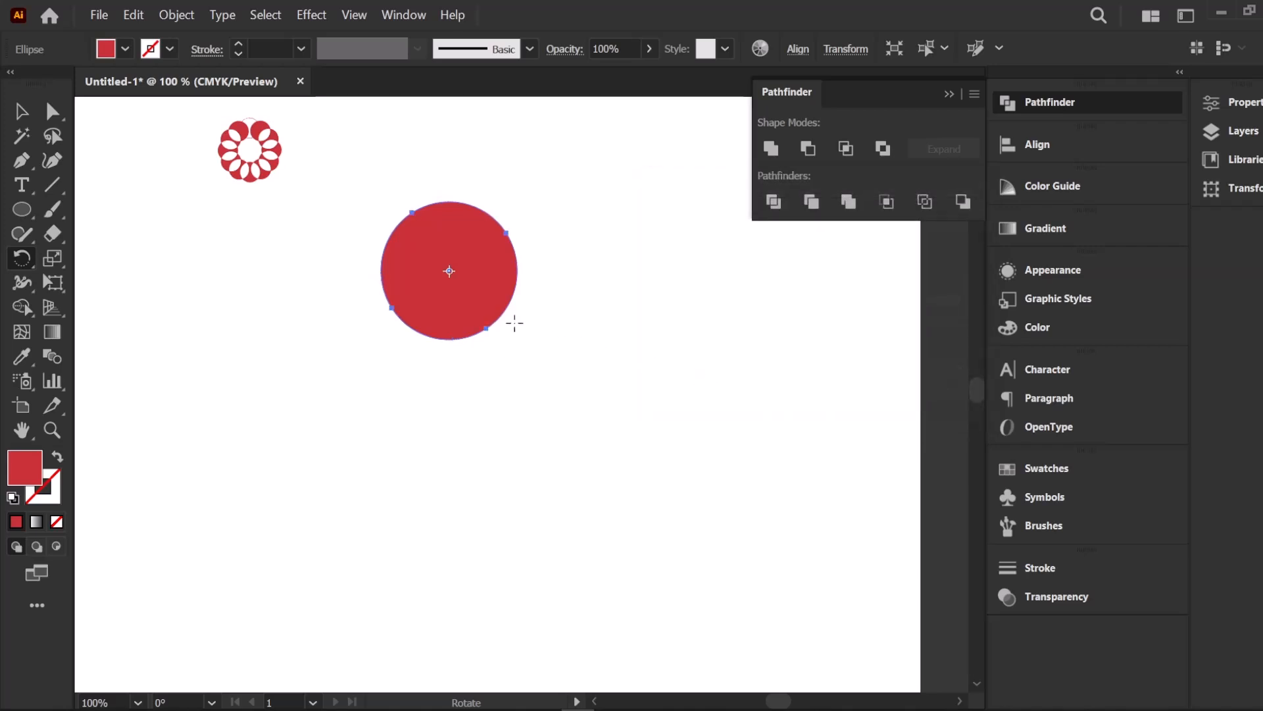
Repeat the rotated copy to complete a ring of twelve overlapping circles, undoing any surplus copy
key("ctrl+d")
key("ctrl+d")
key("ctrl+d")
key("ctrl+d")
key("ctrl+d")
key("ctrl+d")
key("ctrl+d")
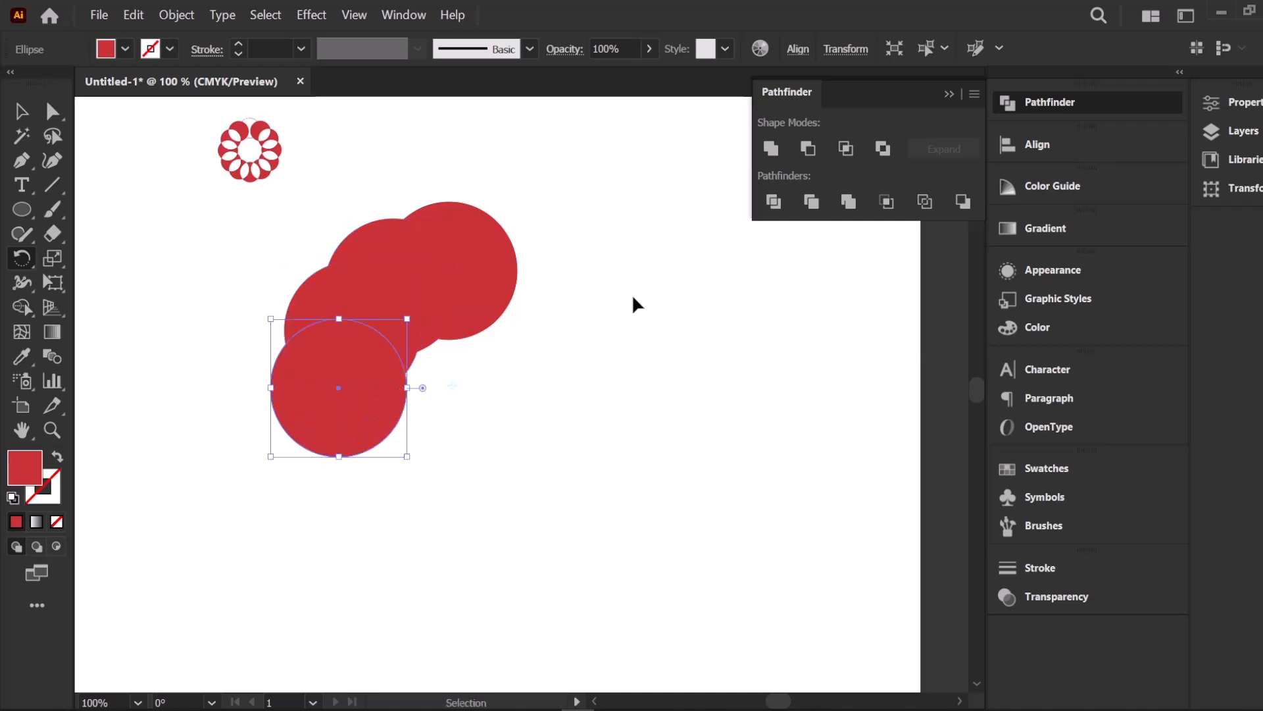
key("ctrl+d")
key("ctrl+d")
key("ctrl+d")
key("ctrl+d")
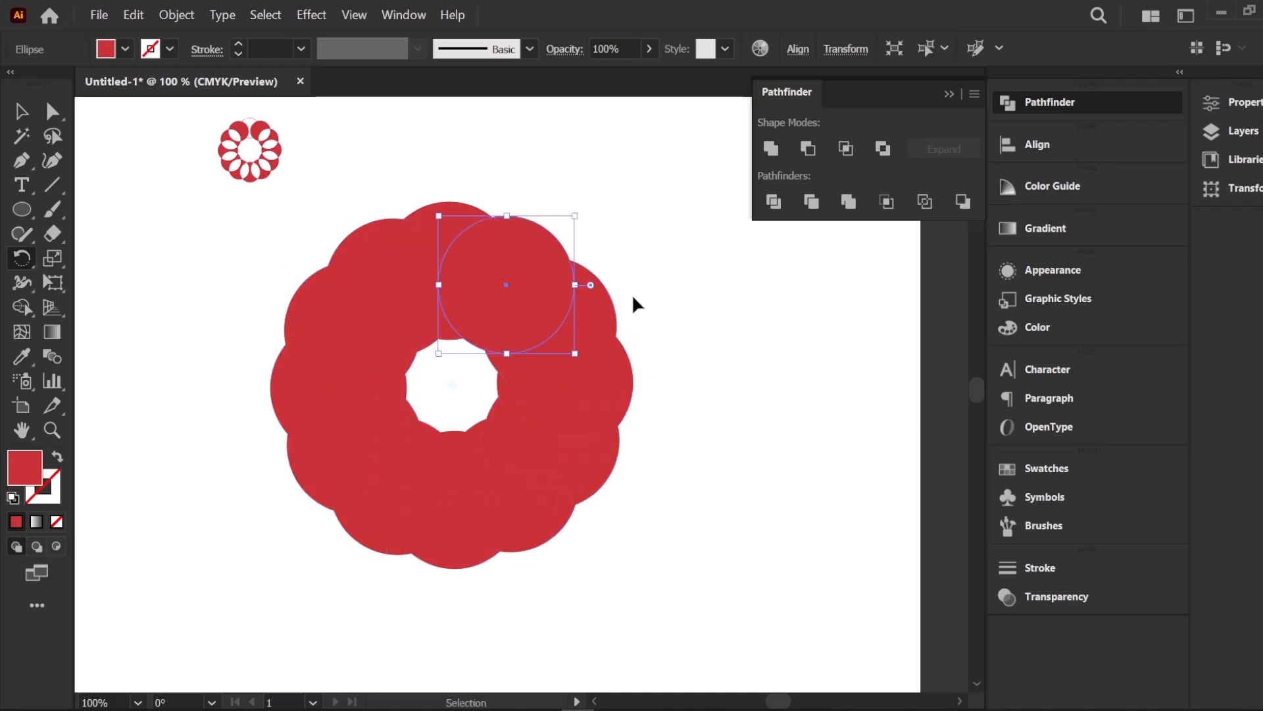
key("ctrl+z")
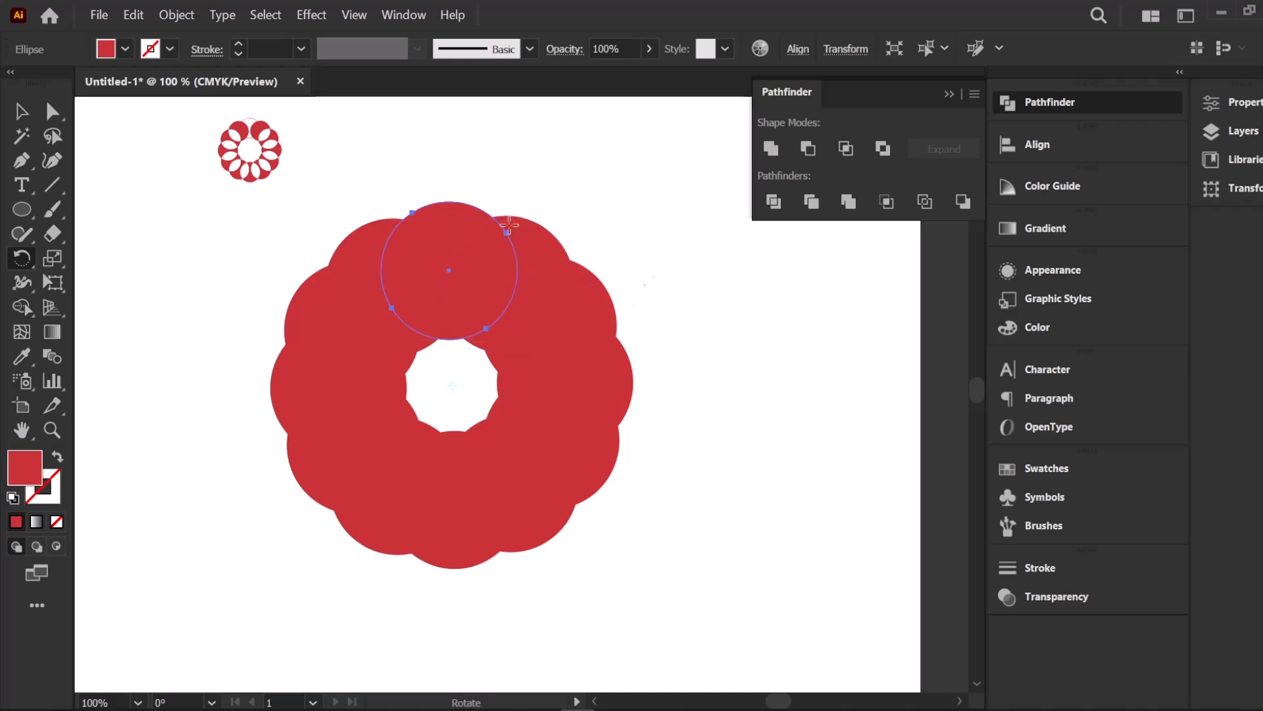
Apply the Exclude shape mode to all circles of the ring to form a flower pattern
left_click(21, 111)
left_click(122, 212)
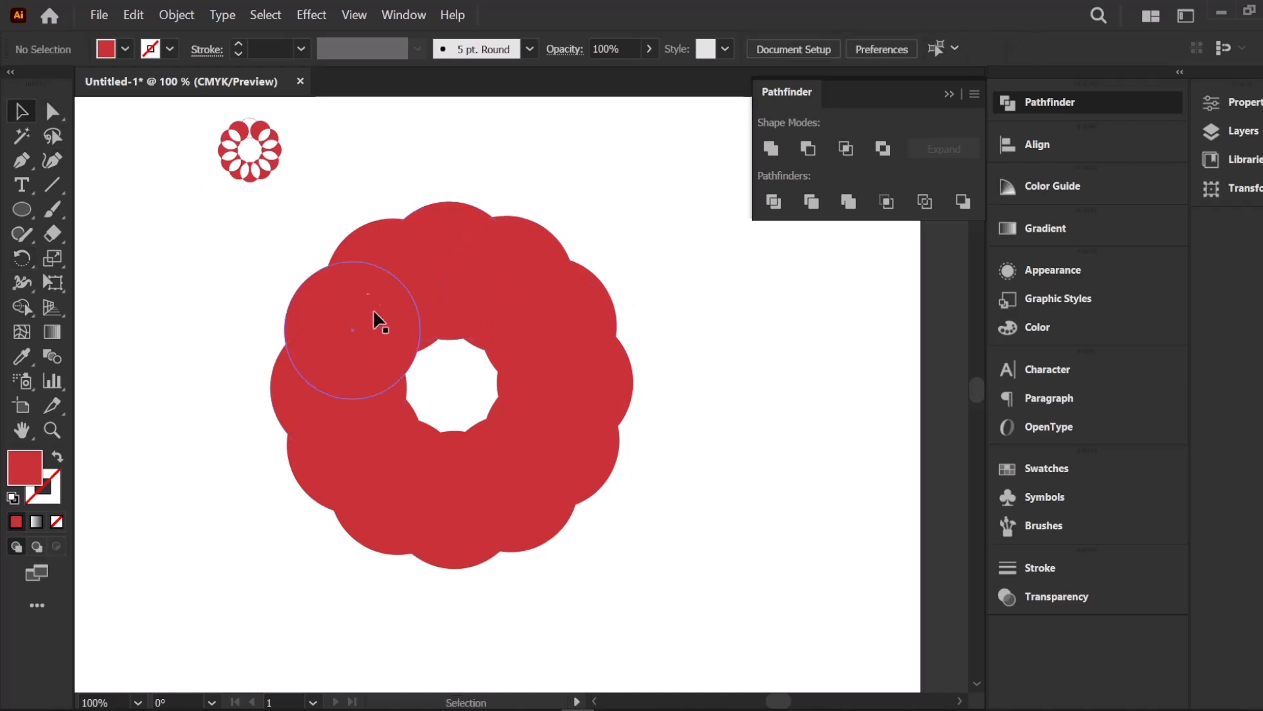
left_click_drag(588, 500, 606, 527)
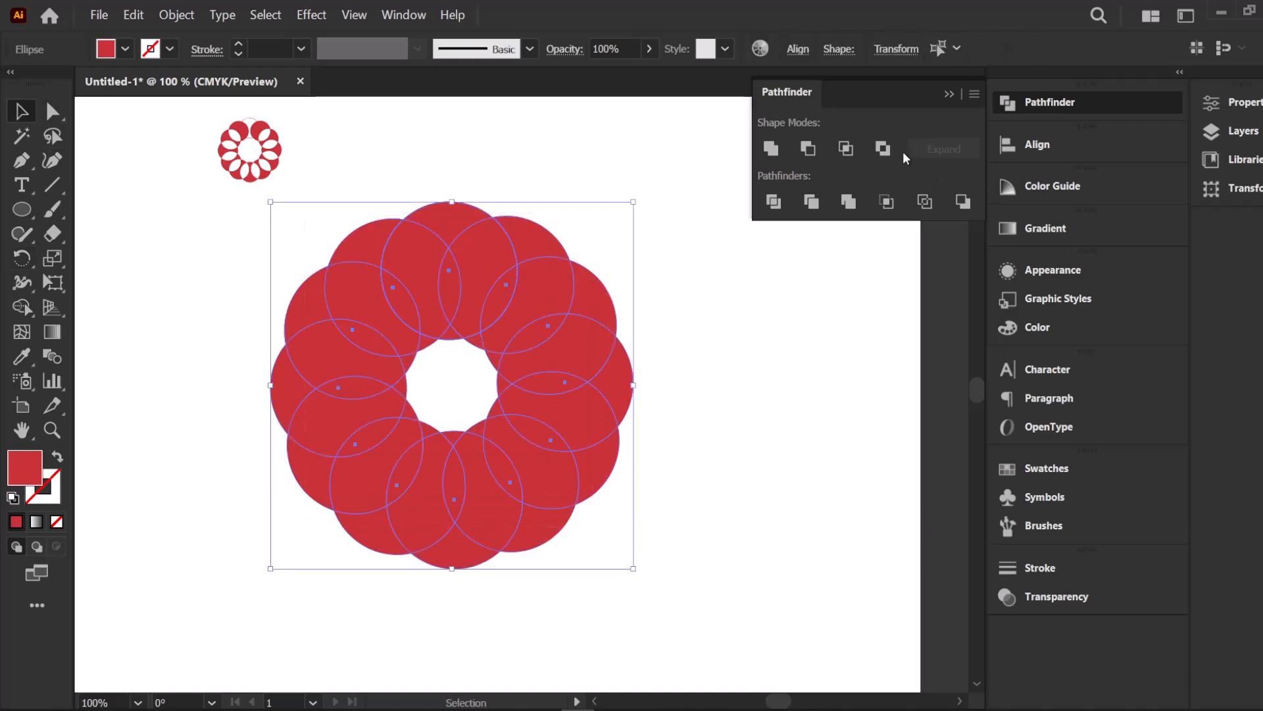
left_click(883, 149)
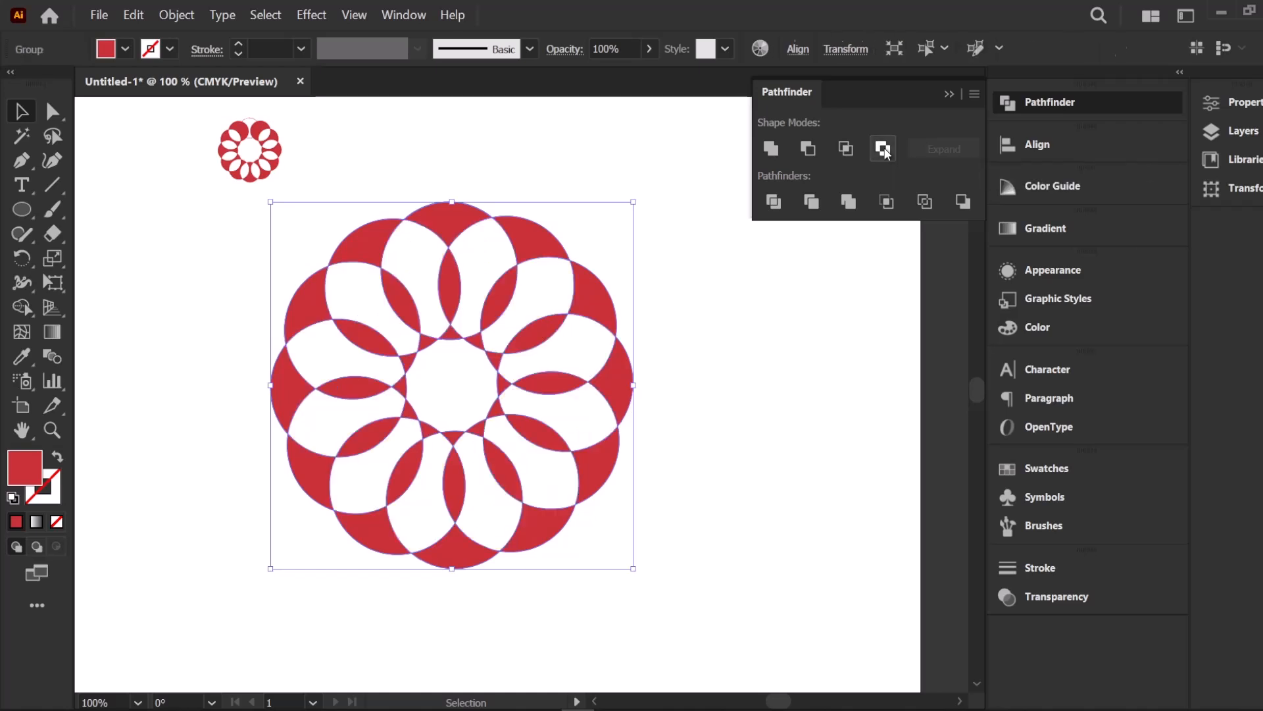
left_click(541, 172)
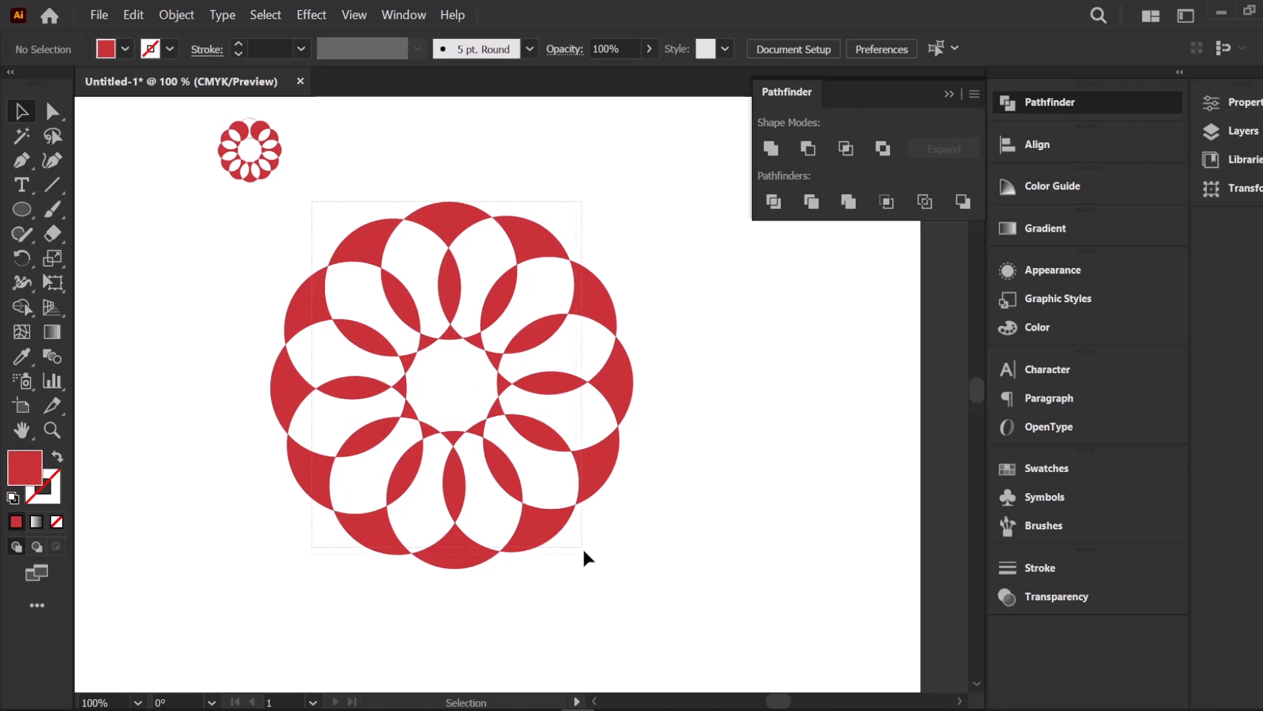
Scale down the large flower pattern and place it beside the small flower
left_click_drag(579, 544, 650, 469)
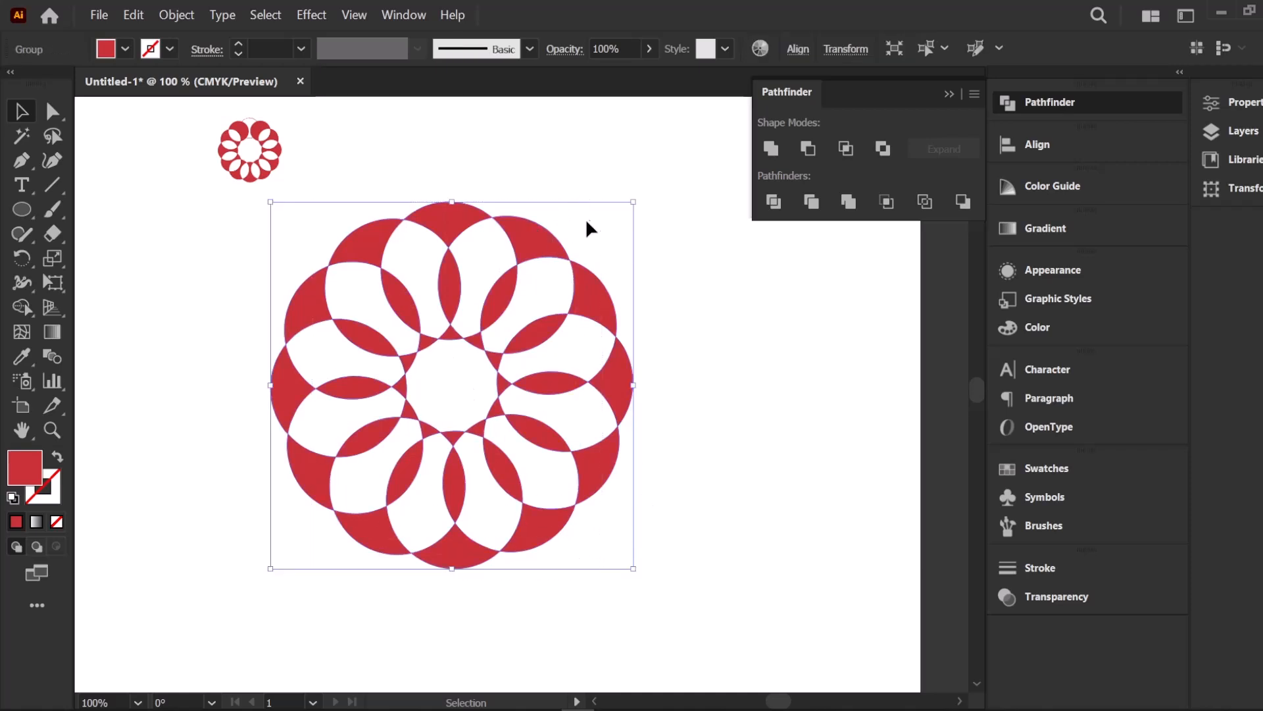
left_click_drag(630, 200, 468, 163)
left_click(630, 151)
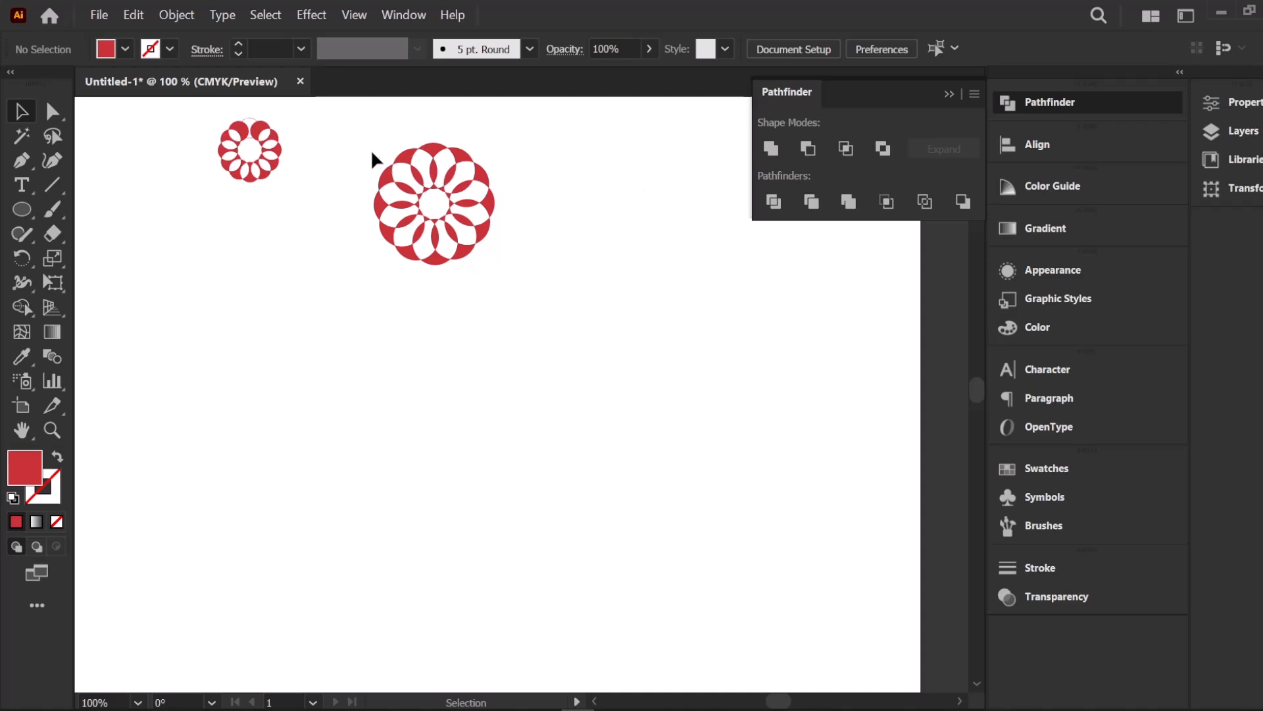
left_click(484, 211)
left_click(367, 353)
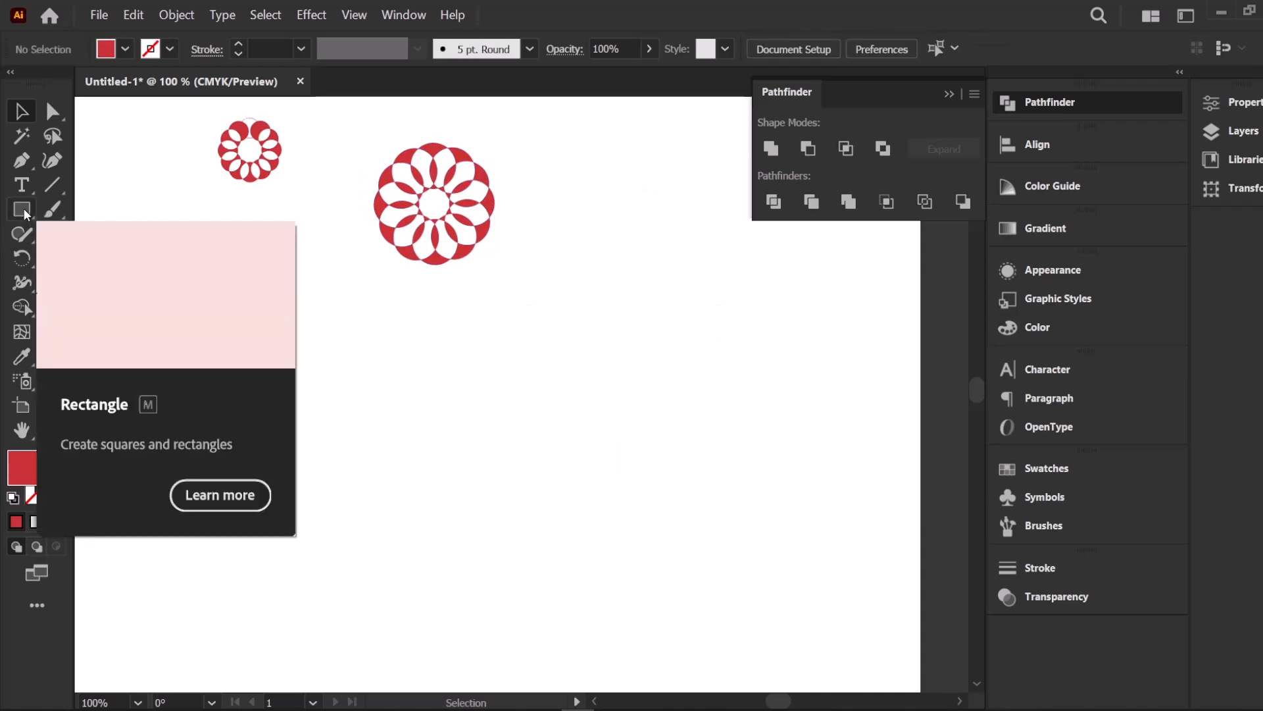
Draw a large red circle below the flower pattern with the Ellipse tool
left_click(29, 212)
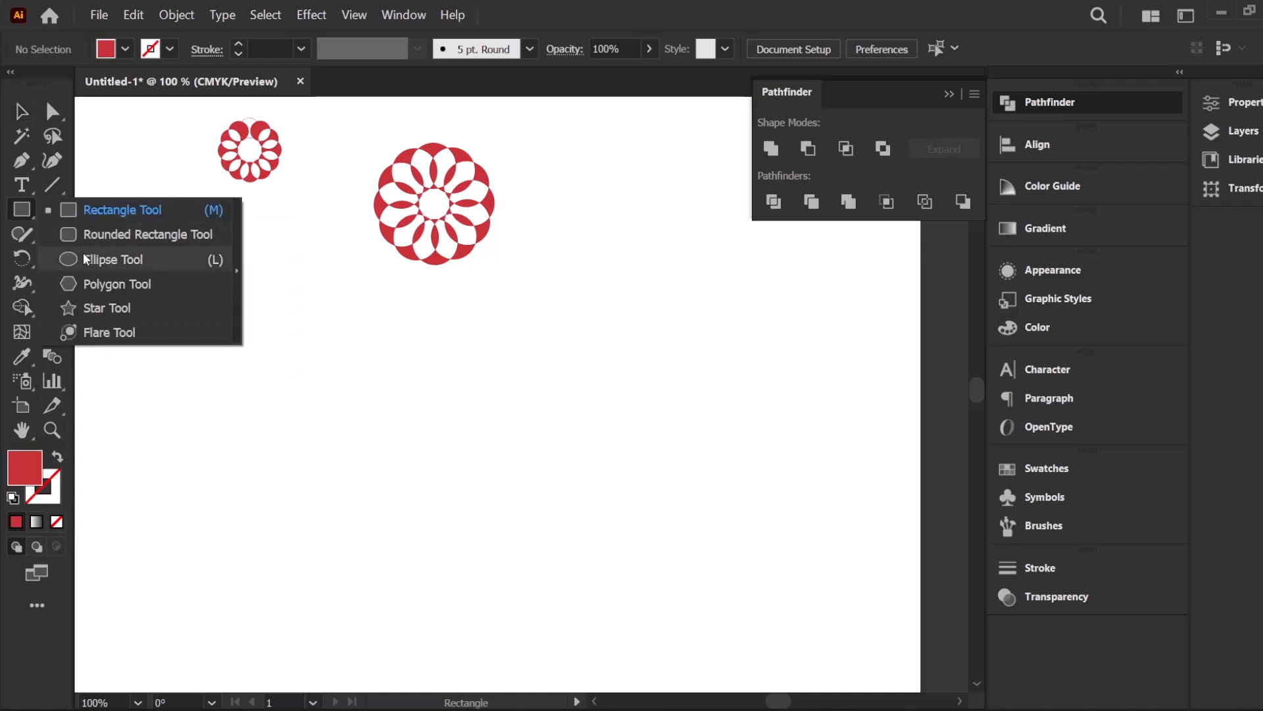
left_click(108, 260)
left_click_drag(440, 387, 512, 456)
left_click(13, 115)
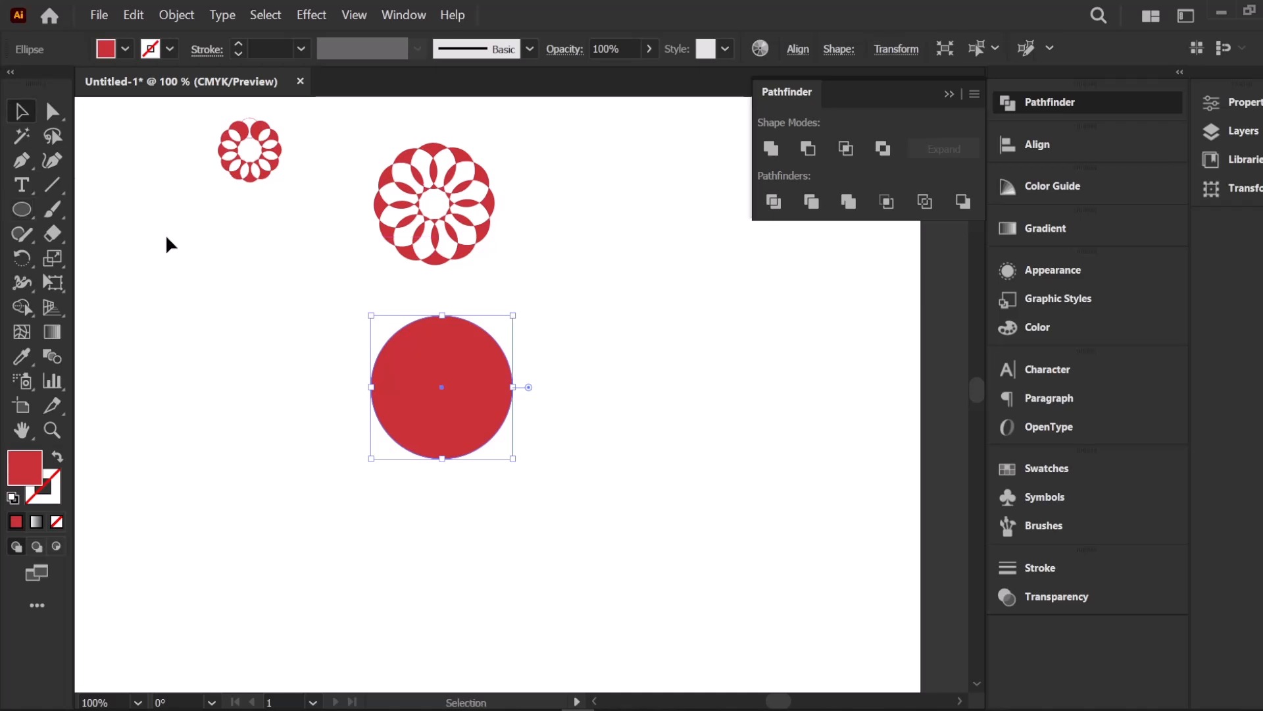
left_click(160, 231)
Make two small equal circles side by side under the small flower and align their vertical centers
left_click(20, 210)
left_click_drag(219, 261, 262, 267)
left_click(21, 110)
left_click(194, 263)
left_click_drag(179, 249, 279, 281)
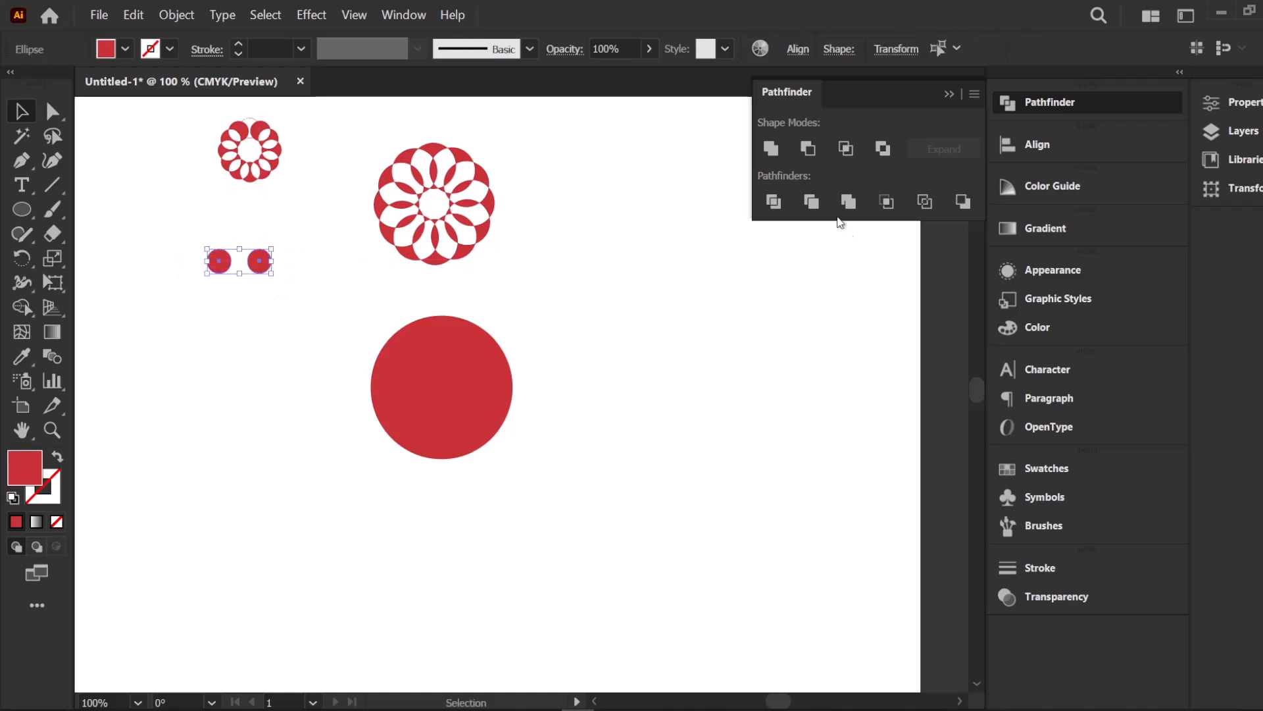
left_click(1030, 145)
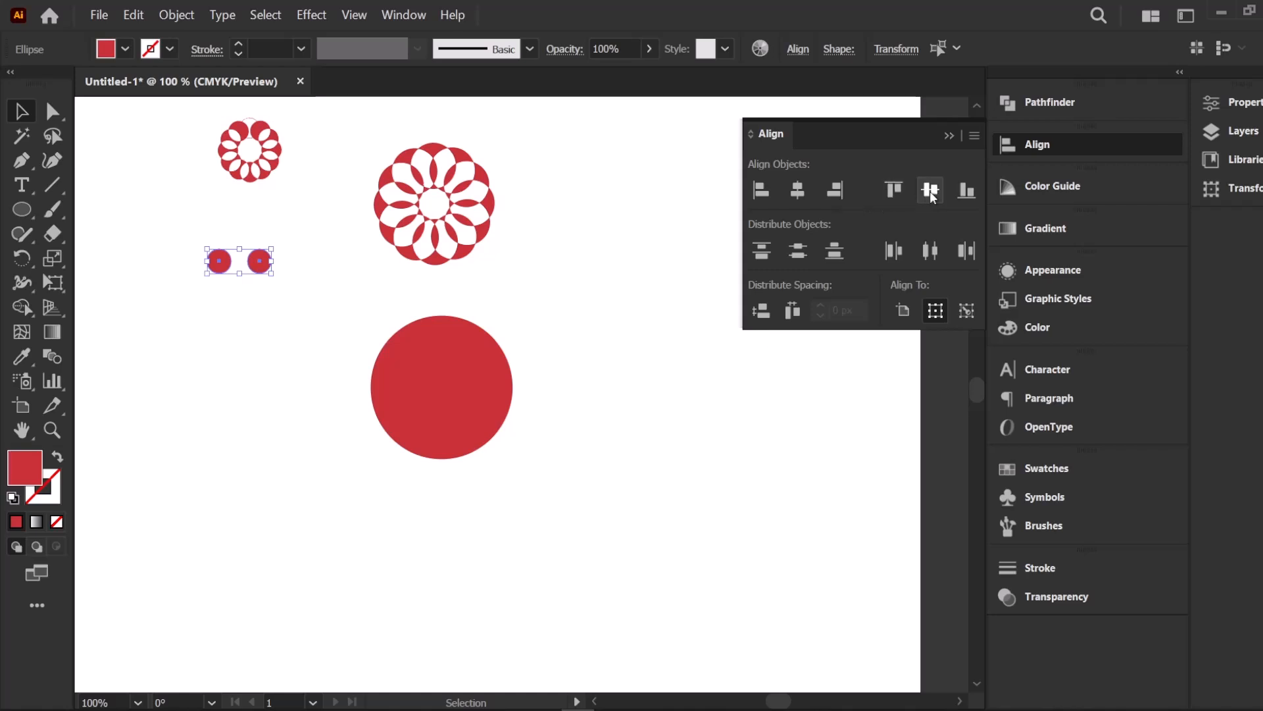
left_click(307, 294)
Draw a medium-sized red circle directly below the two small circles
left_click(22, 210)
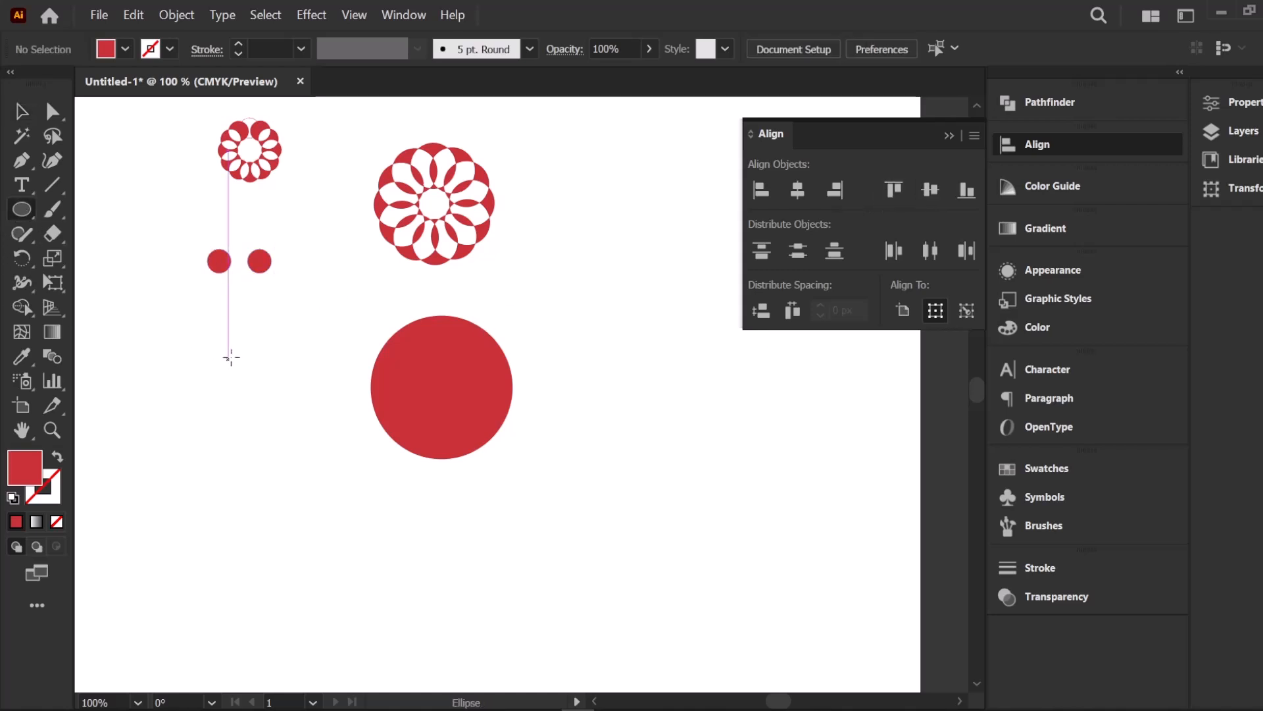
left_click_drag(222, 317, 270, 357)
left_click(21, 112)
left_click(262, 351)
left_click_drag(240, 316, 257, 328)
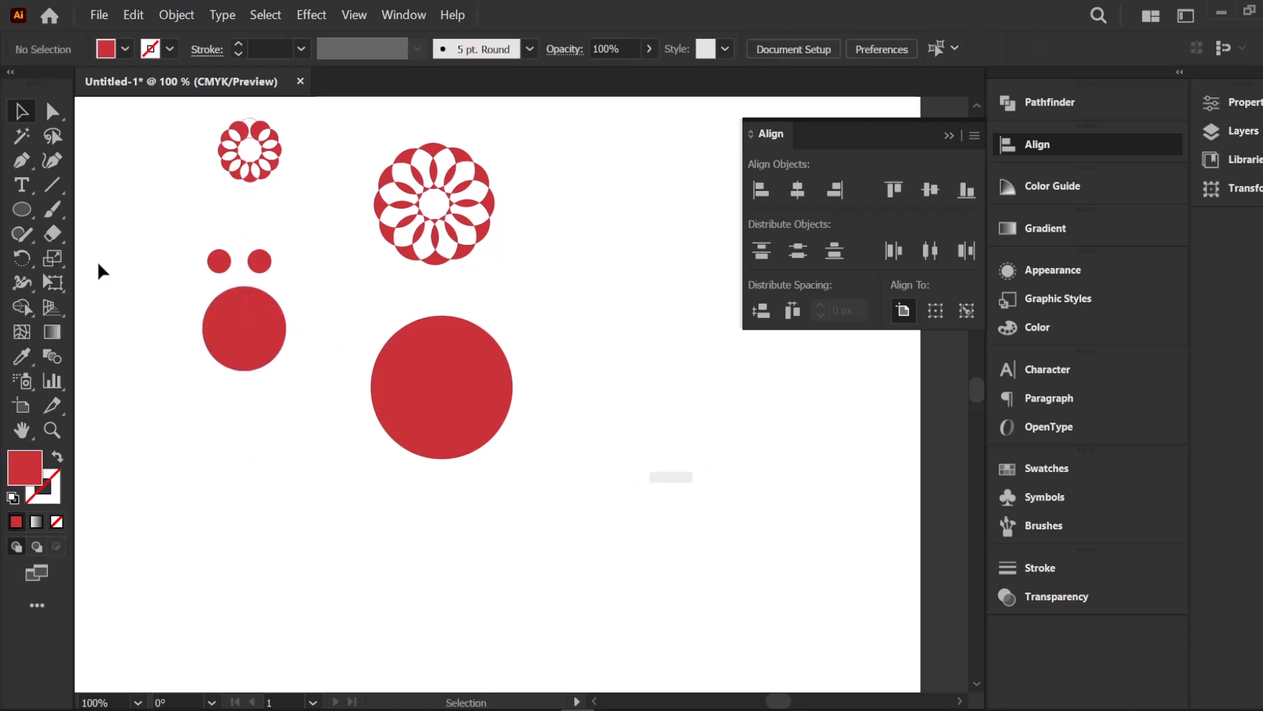
Draw a horizontal line across the medium circle, extending past both of its sides
left_click(52, 185)
left_click_drag(172, 322, 326, 322)
left_click(22, 111)
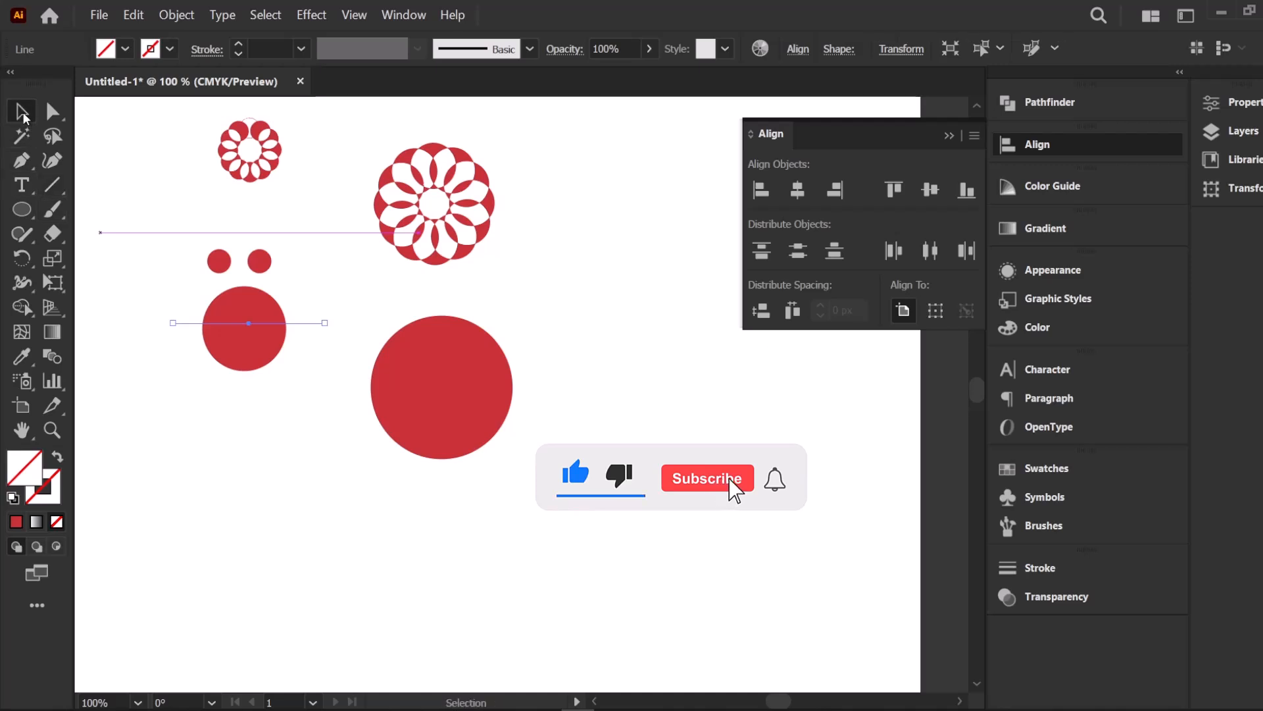
left_click(163, 410)
Split the medium circle along the horizontal line with Pathfinder Divide
left_click_drag(165, 411, 304, 300)
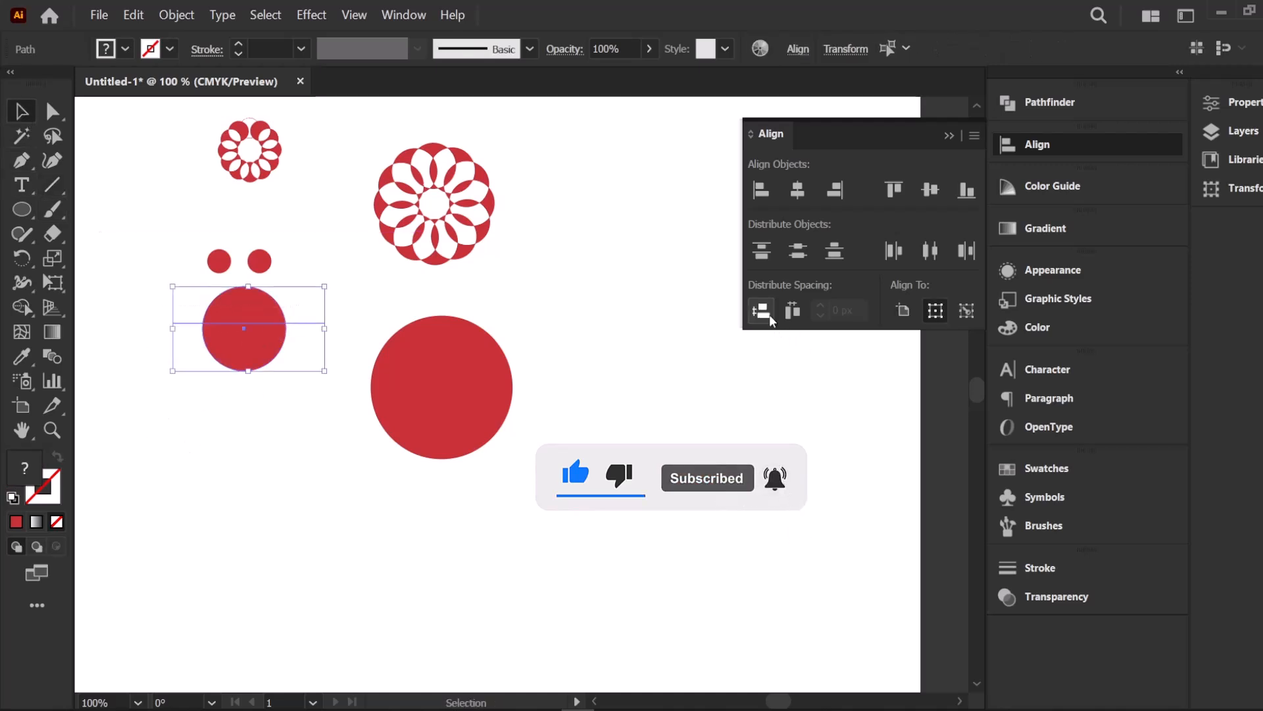
left_click(1030, 102)
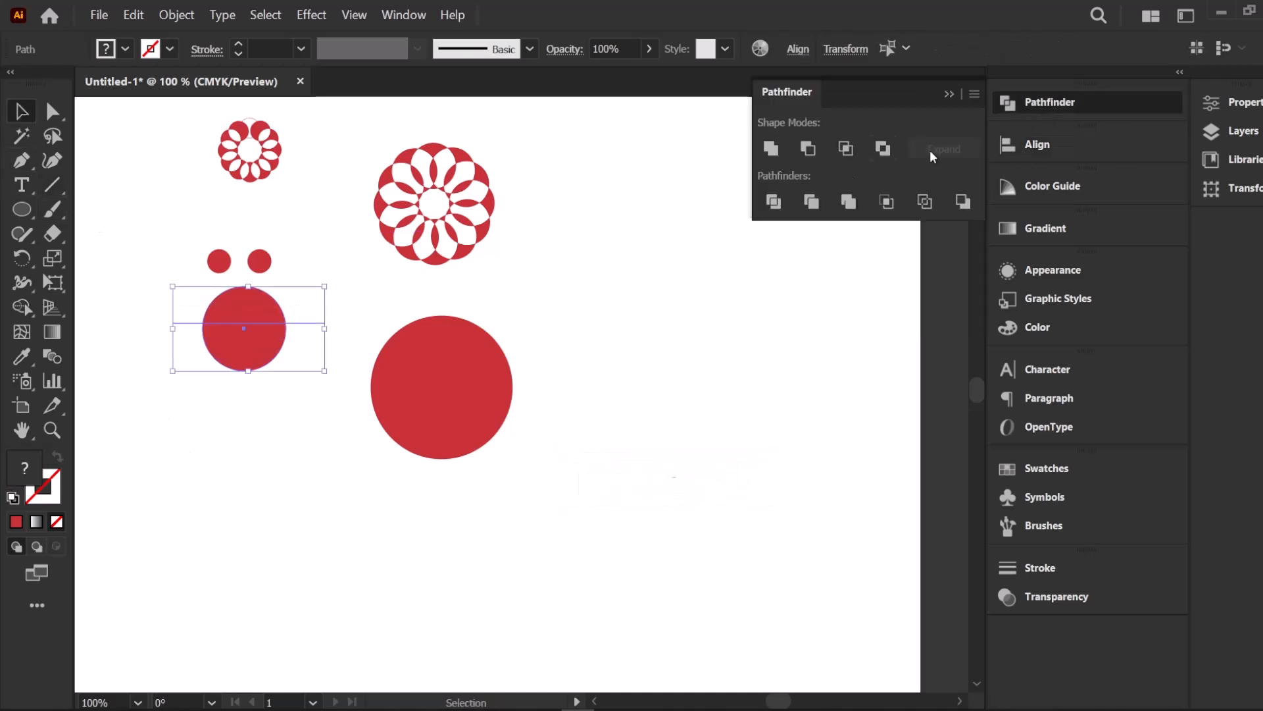
left_click(773, 203)
left_click(355, 381)
Ungroup the divided circle and move its upper and lower halves apart
left_click(260, 332)
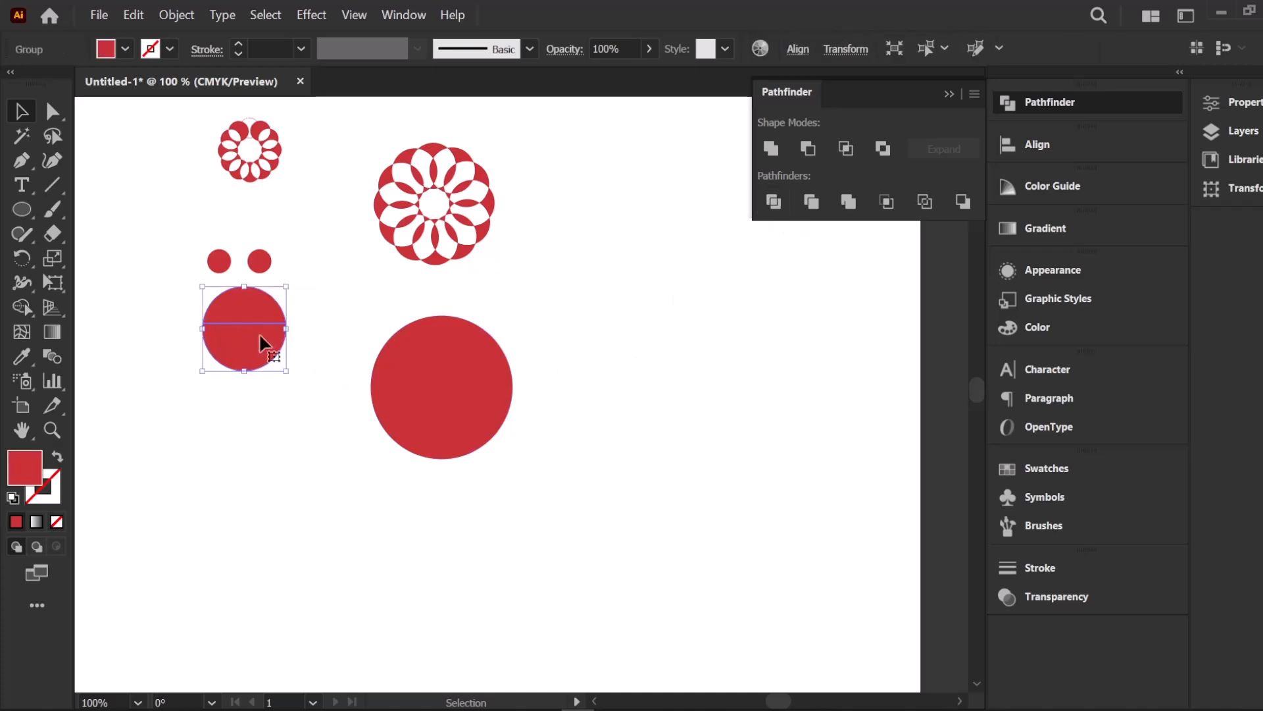
right_click(259, 334)
left_click(300, 514)
left_click(287, 519)
left_click_drag(249, 334, 254, 406)
left_click_drag(241, 310, 171, 322)
left_click(255, 456)
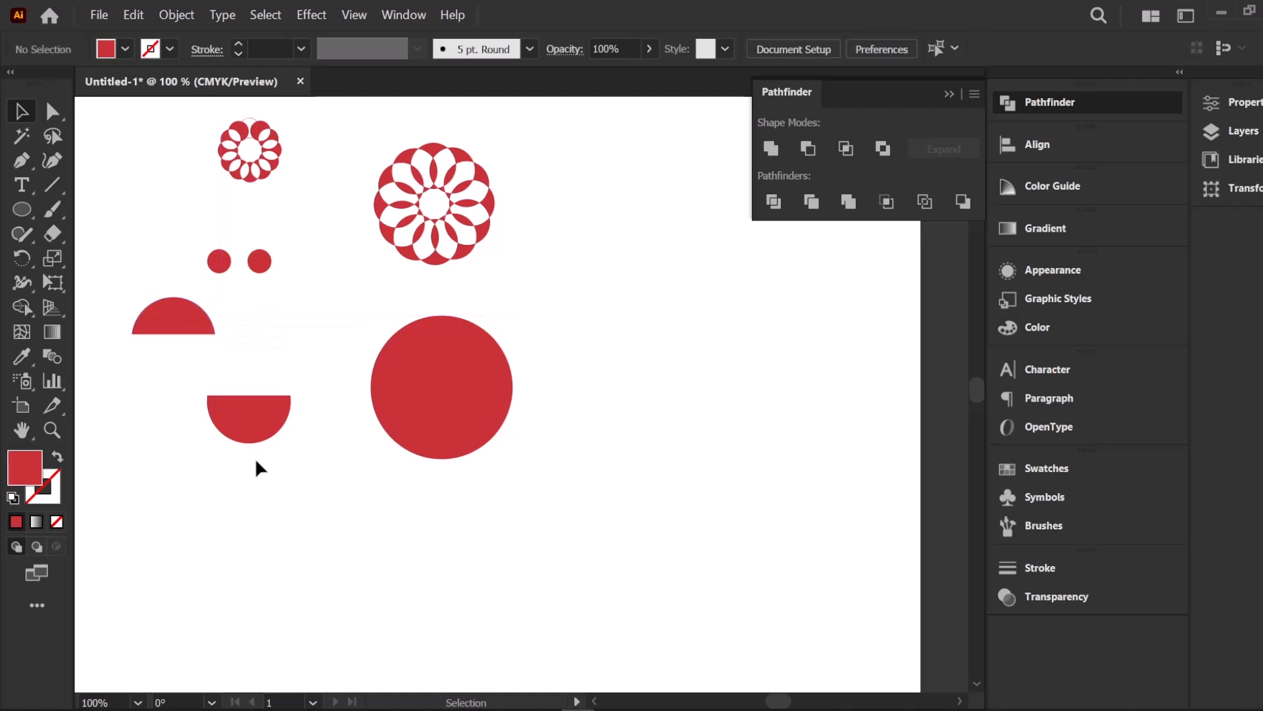
Shift the lower half-circle slightly to the right and change its fill to black
left_click_drag(254, 431, 287, 429)
double_click(25, 468)
left_click_drag(852, 347, 739, 468)
left_click(1217, 217)
left_click(642, 495)
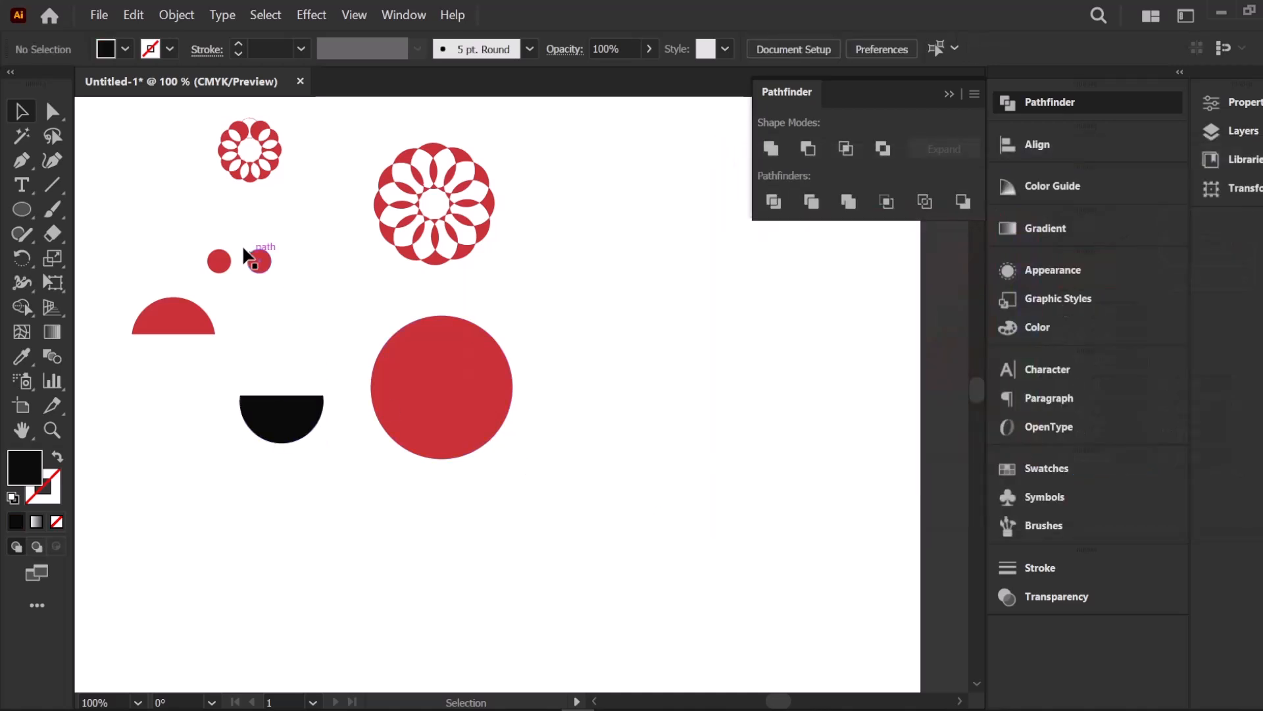
Recolor the two small circles black by sampling the half-circle with the Eyedropper
left_click_drag(268, 303, 269, 303)
left_click(24, 356)
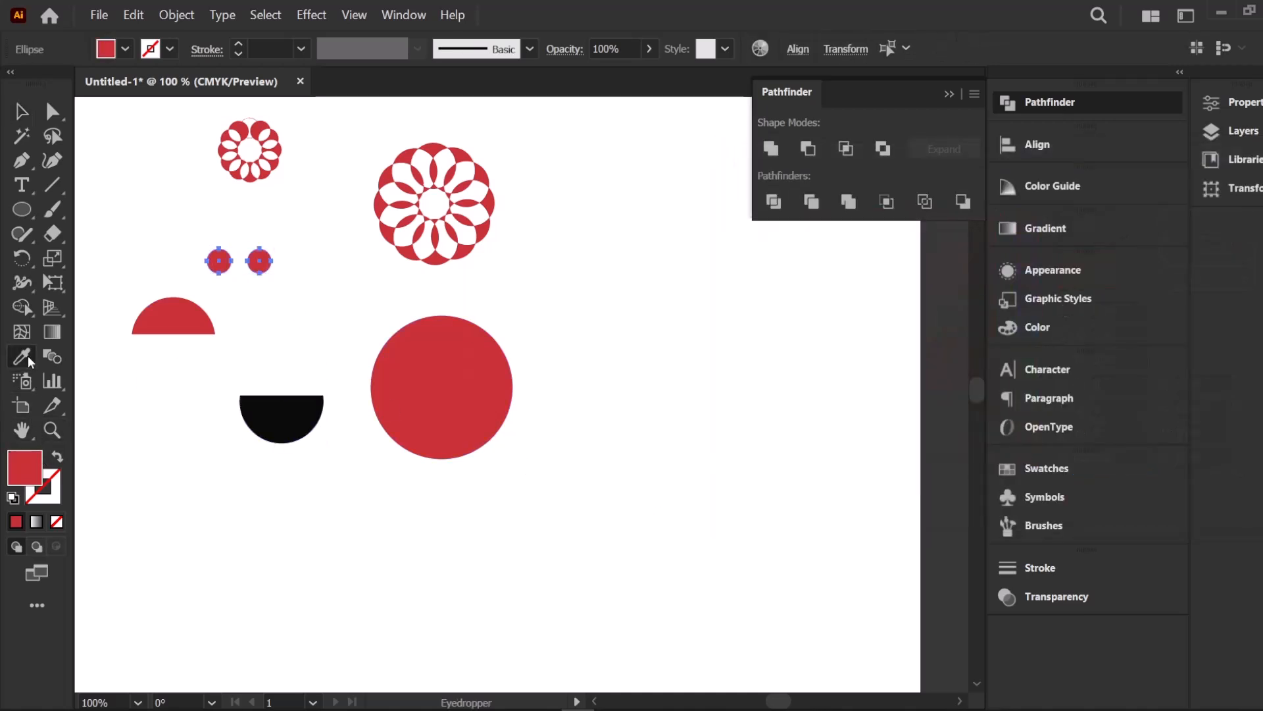
left_click(292, 428)
left_click(24, 112)
key("ctrl+shift+a")
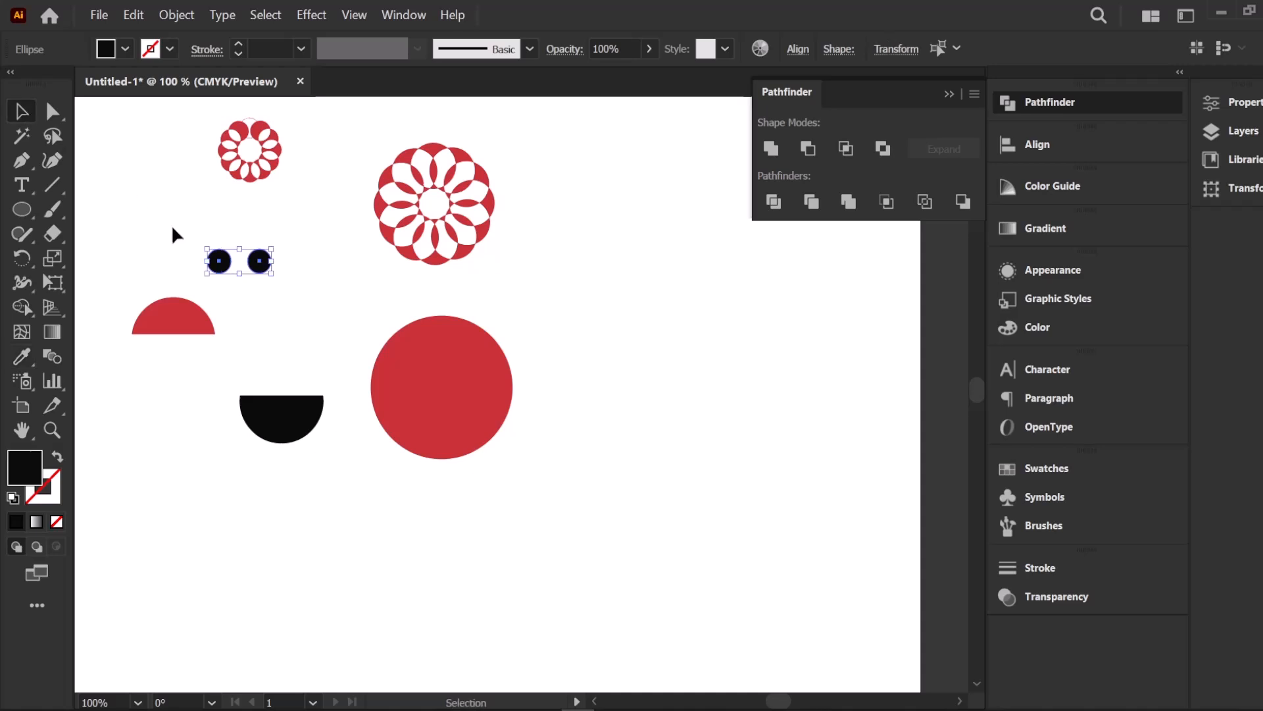
Place the black half-circle as a mouth and the two small circles as eyes on the large red circle
left_click_drag(276, 419, 441, 412)
left_click(598, 434)
left_click_drag(199, 243, 471, 377)
Apply the Exclude shape mode to the face circle, eyes and mouth to cut the features out
left_click_drag(349, 321, 578, 499)
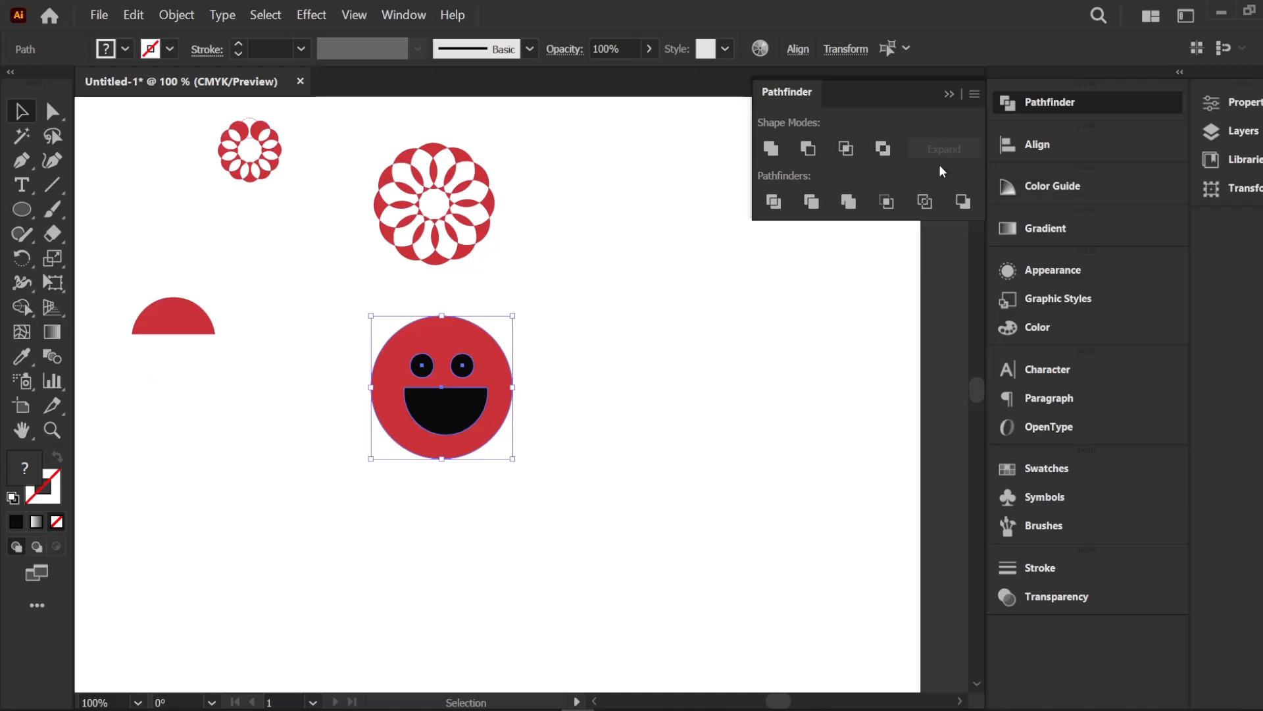
left_click(887, 154)
left_click(650, 346)
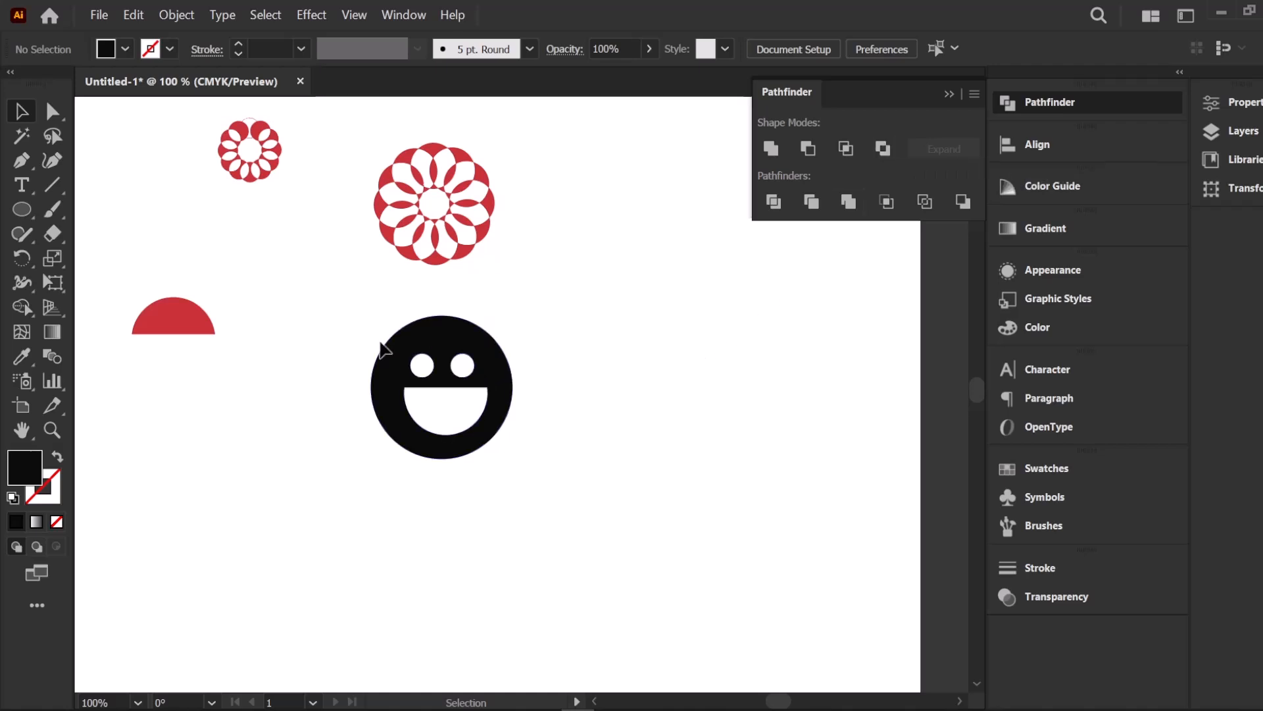
Slightly rescale the finished smiley face
left_click(509, 376)
mouse_move(514, 317)
left_mouse_down()
mouse_move(506, 327)
mouse_move(530, 316)
left_mouse_up()
left_click(643, 392)
Draw a black circle on the empty artboard and duplicate it to the right so the two overlap
left_click_drag(325, 220, 480, 377)
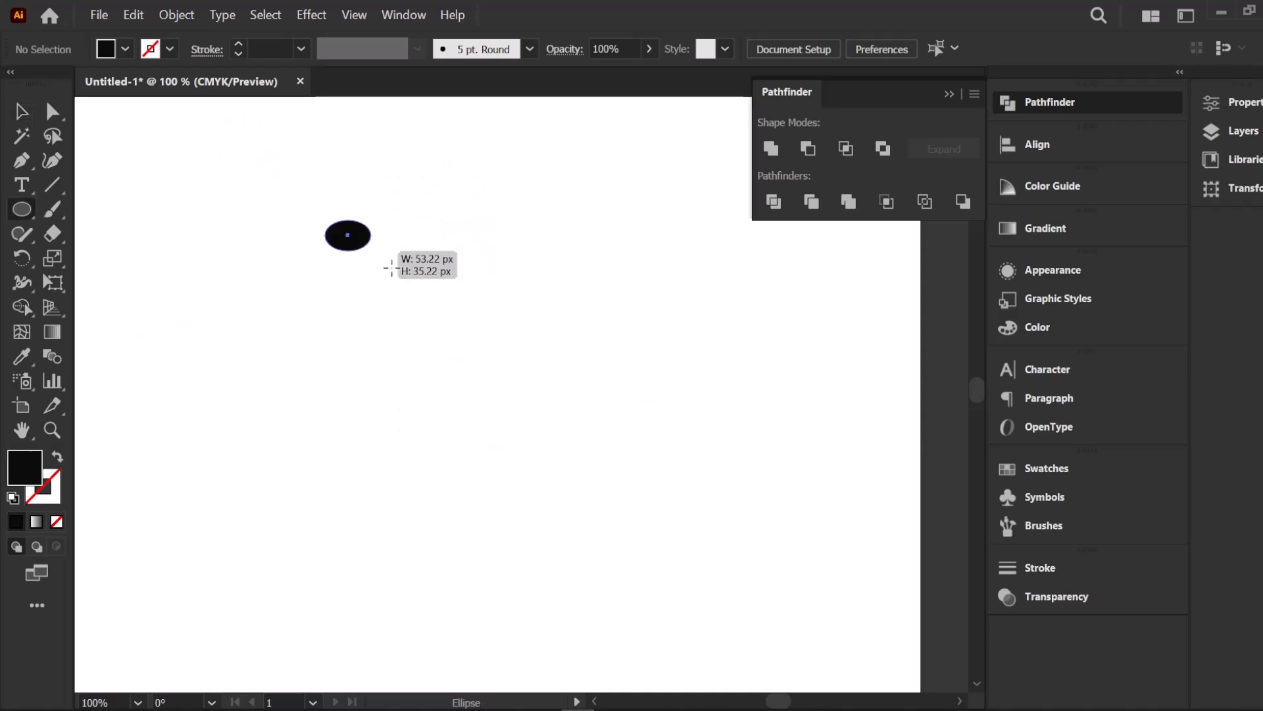
left_click(23, 112)
left_click(212, 191)
left_click_drag(396, 282, 470, 281)
left_click(434, 200)
left_click(468, 253)
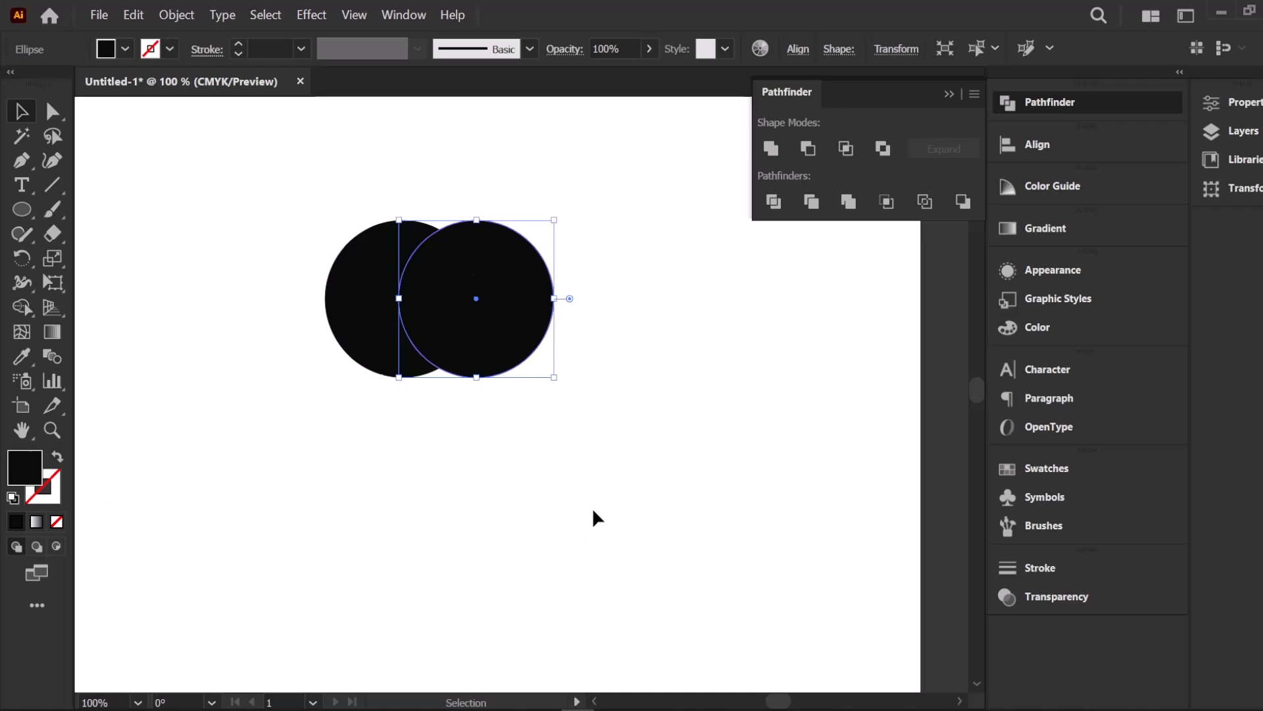
Change the fill of the overlapping circle on the right from black to red
double_click(13, 467)
left_click_drag(973, 237, 994, 211)
left_click(1210, 216)
left_click(325, 178)
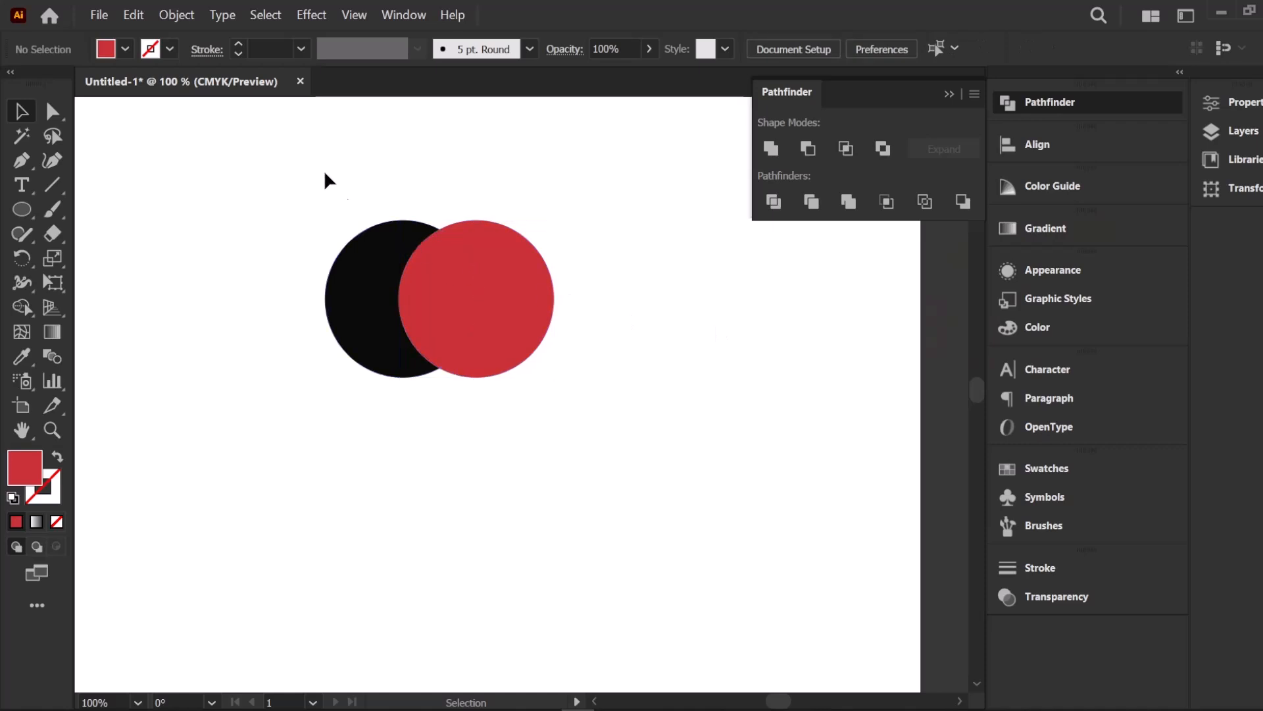
Apply Divide to the overlapping black and red circles and ungroup the resulting pieces
left_click_drag(324, 178, 533, 348)
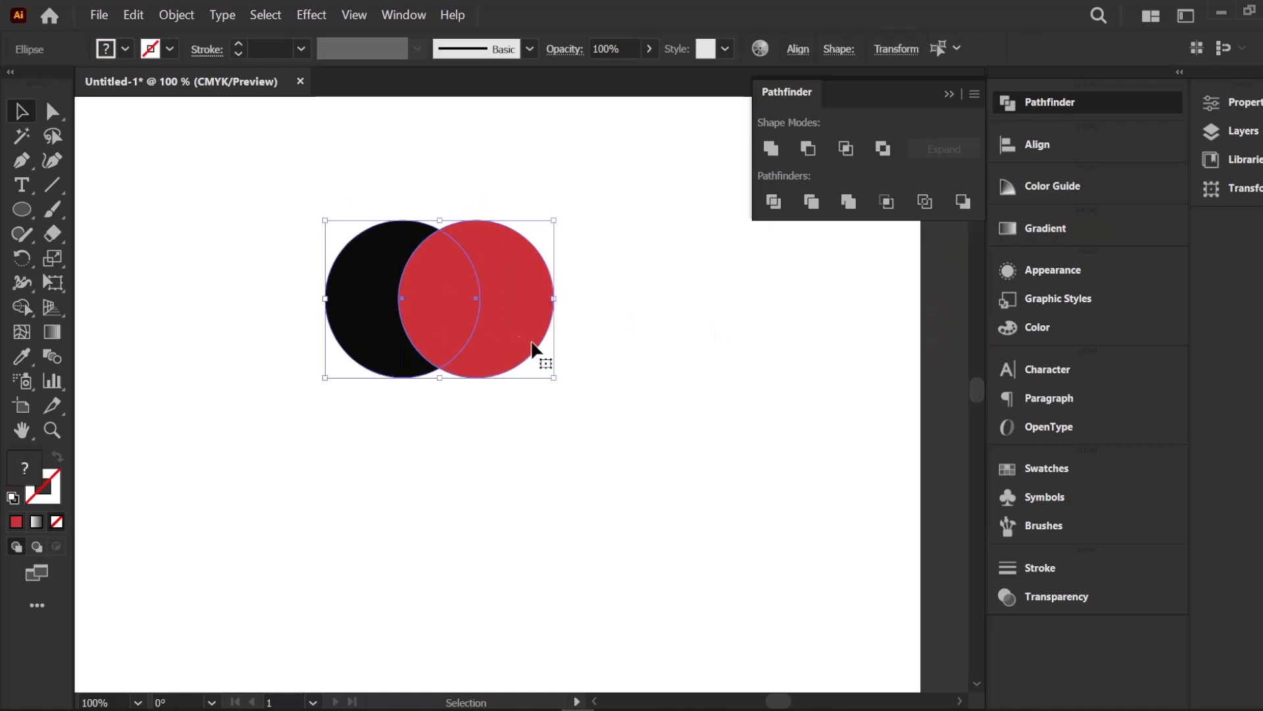
left_click(775, 204)
left_click(544, 254)
right_click(459, 266)
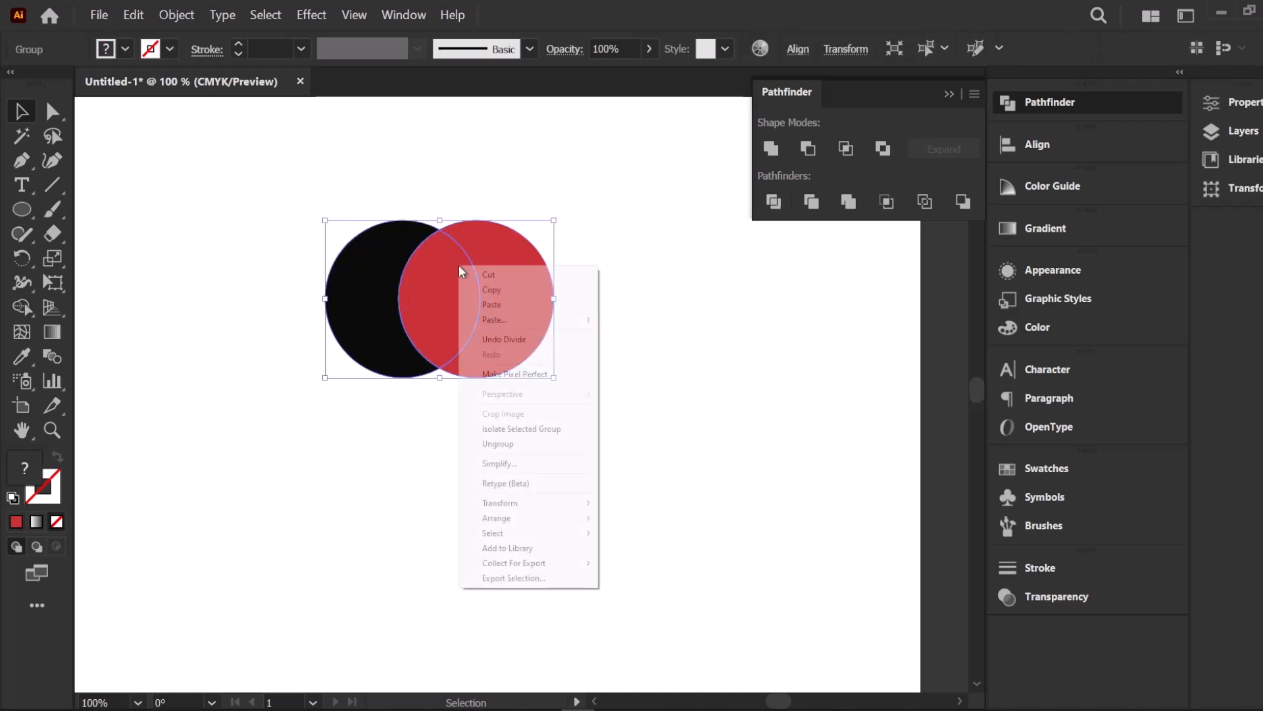
left_click(480, 443)
left_click(480, 442)
Spread the two divided crescents and the central lens apart, and restore the original overlapping circles
left_click_drag(525, 301, 658, 299)
left_click_drag(478, 307, 538, 294)
left_click_drag(369, 279, 337, 277)
left_click_drag(520, 281, 452, 277)
left_click_drag(618, 274, 547, 272)
left_click(650, 290)
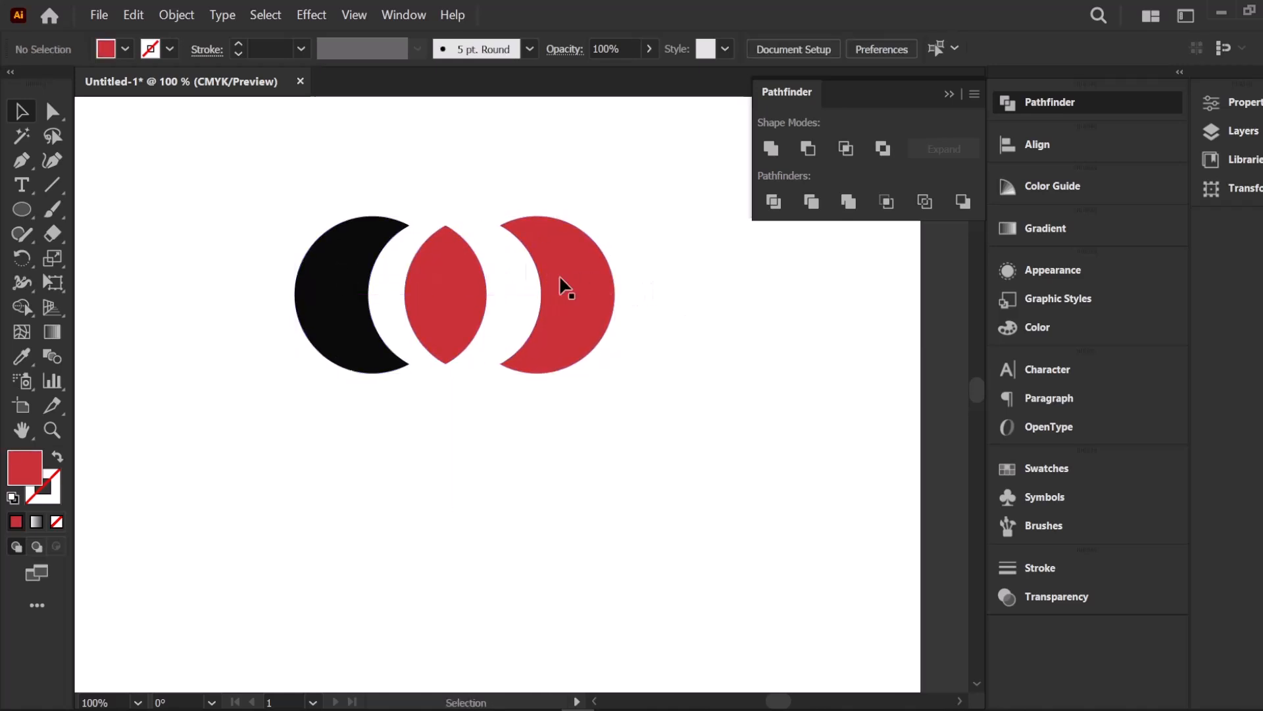
left_click(421, 185)
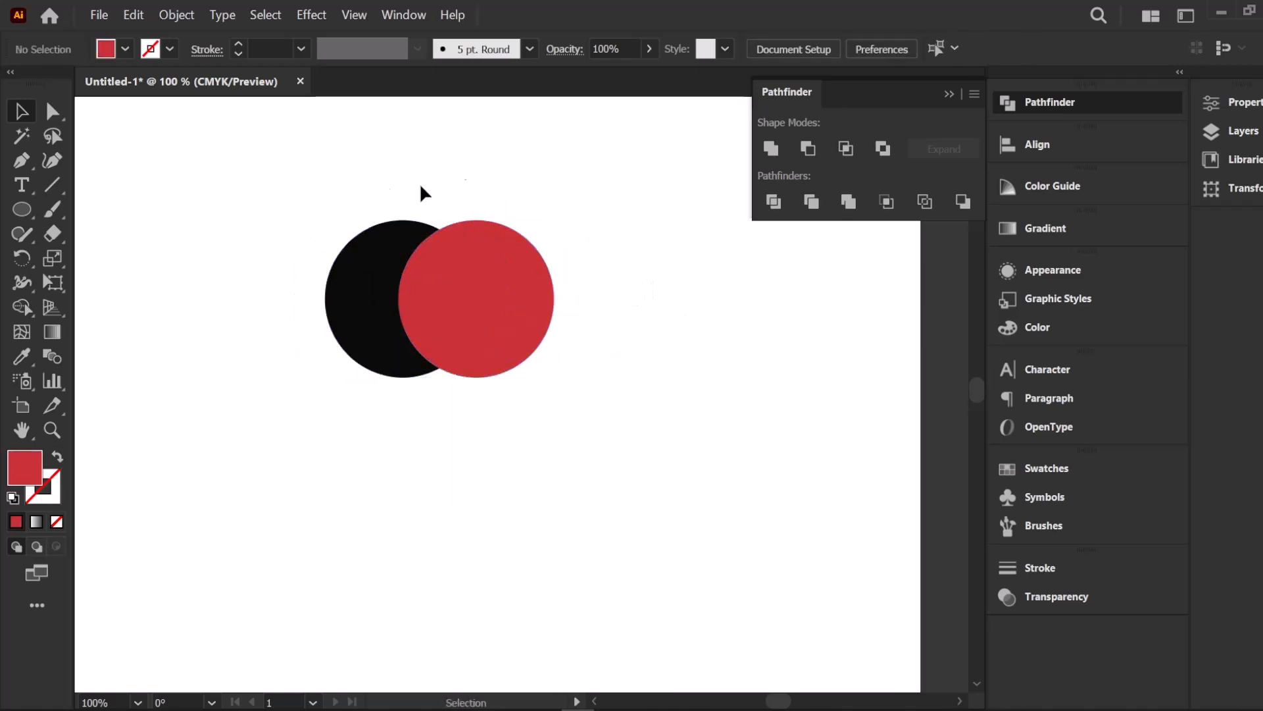
Apply Trim to the two overlapping circles and move the red circle off the black crescent
left_click_drag(379, 182, 514, 336)
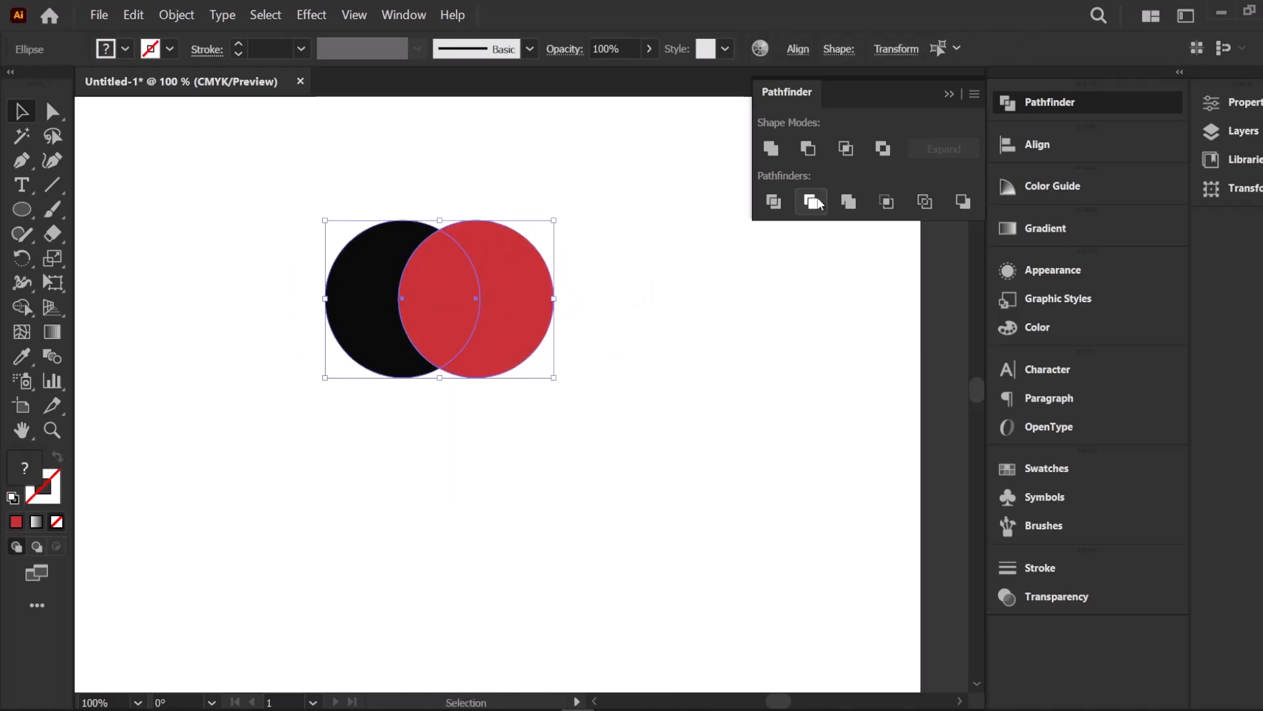
left_click(396, 195)
left_click_drag(397, 195, 483, 324)
left_click(812, 202)
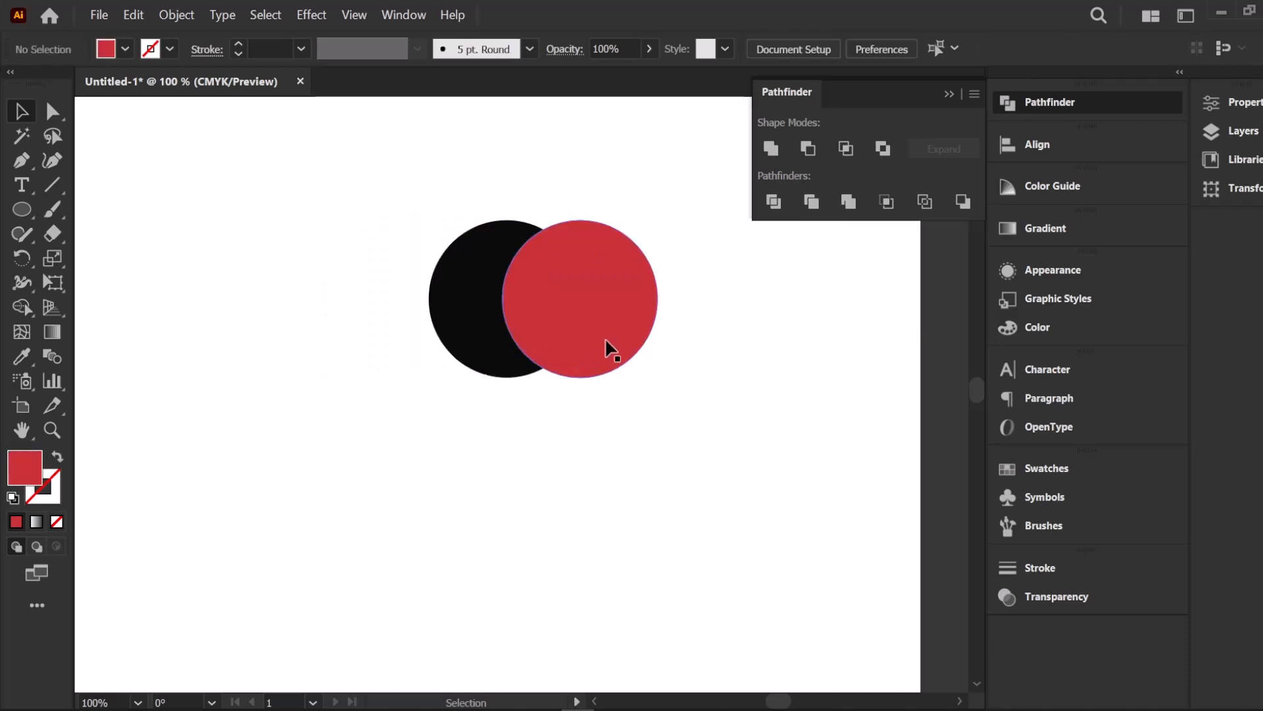
left_click_drag(606, 350, 691, 319)
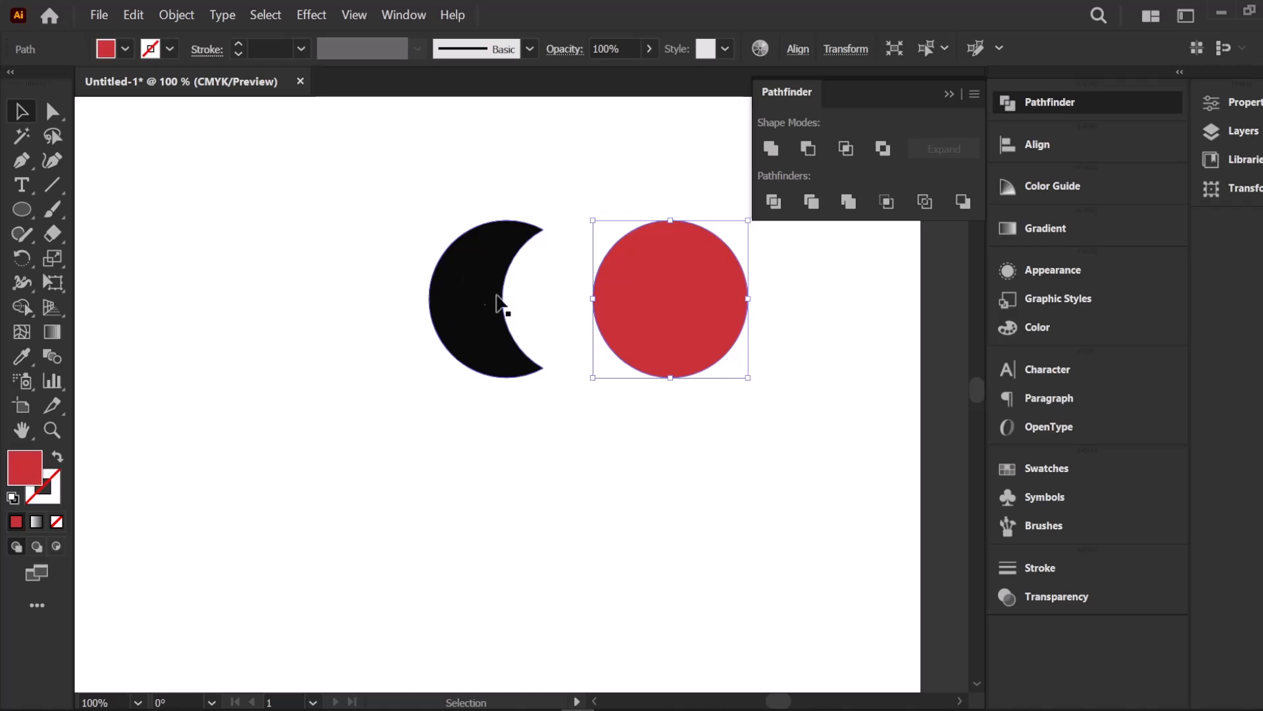
Move the red circle back over the black crescent, apply Trim again and ungroup the result
left_click_drag(684, 279, 559, 273)
left_click_drag(452, 192, 652, 394)
left_click(812, 202)
left_click(580, 177)
right_click(556, 267)
left_click(600, 449)
left_click(608, 424)
Shift the red circle further over the black crescent and trim the pair once more, ungrouping the pieces
left_click_drag(556, 283, 603, 353)
left_click_drag(603, 353, 505, 279)
left_click_drag(473, 190, 542, 263)
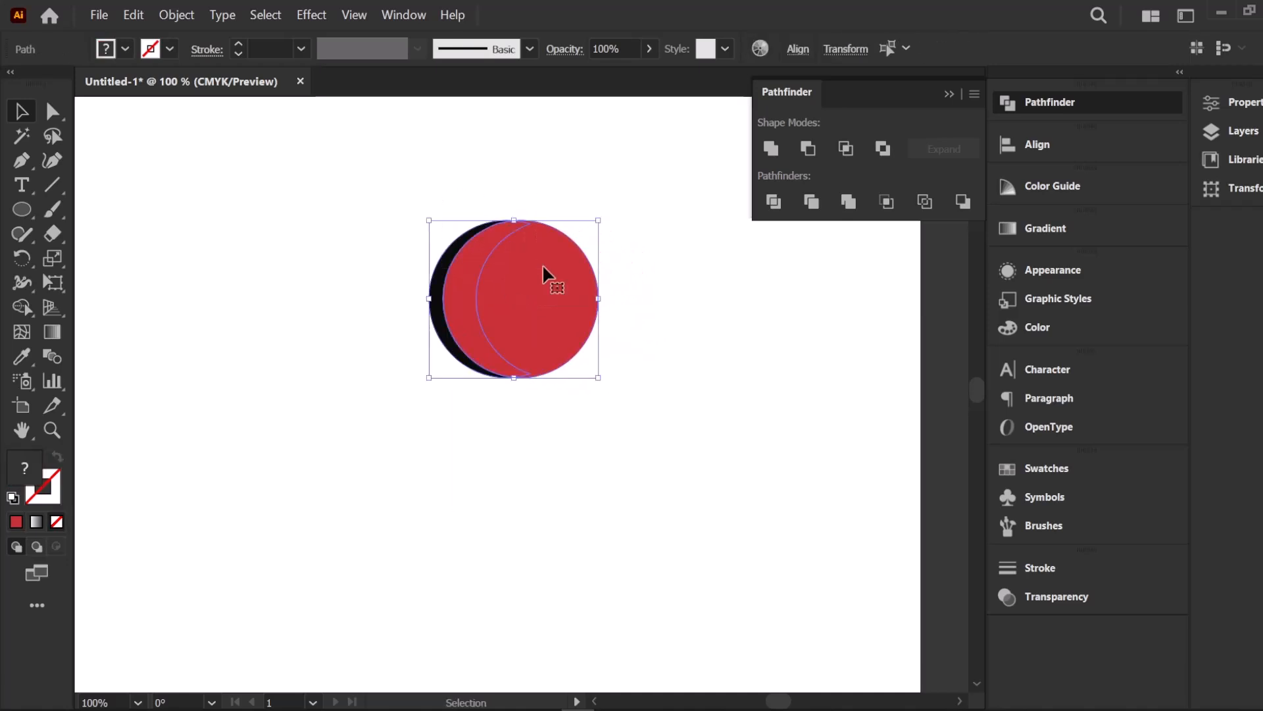
left_click(811, 201)
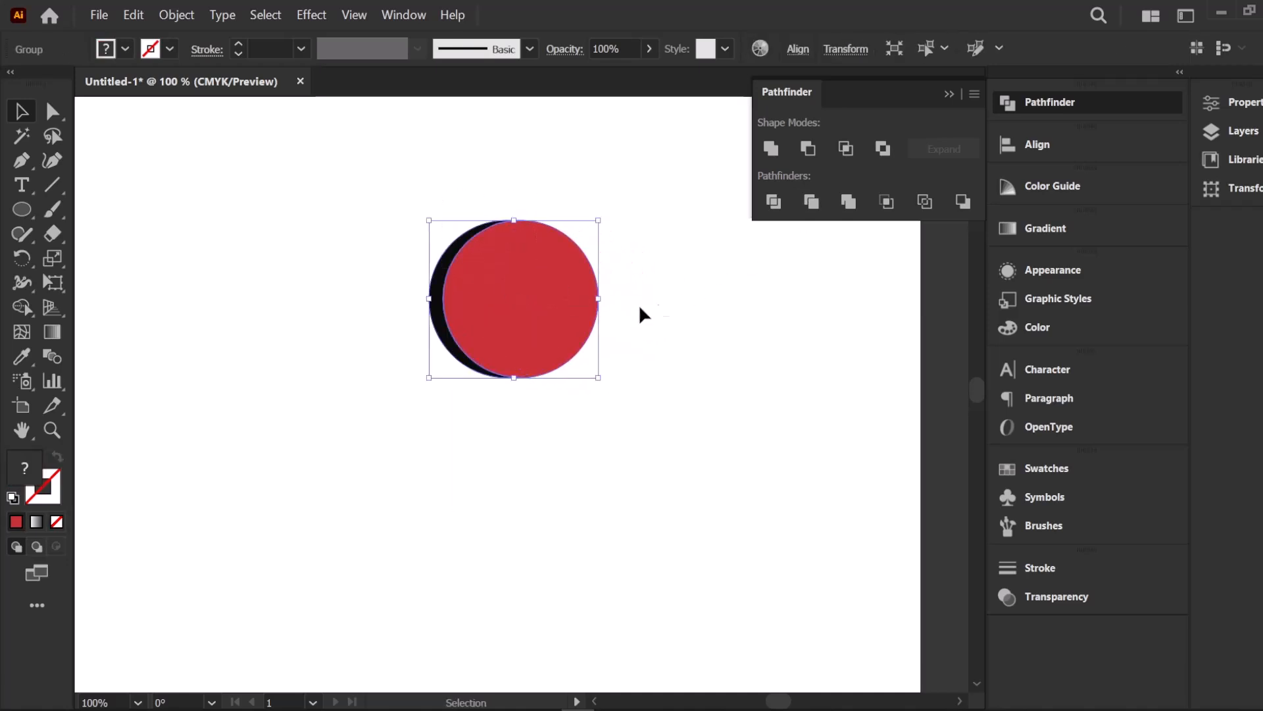
right_click(561, 282)
left_click(599, 463)
left_click(590, 366)
Move the red circle and the thin black crescent apart, and bring the two full circles back into overlap
left_click_drag(535, 267, 615, 275)
left_click(473, 279)
left_click_drag(437, 267, 349, 241)
left_click(460, 271)
left_click(362, 317)
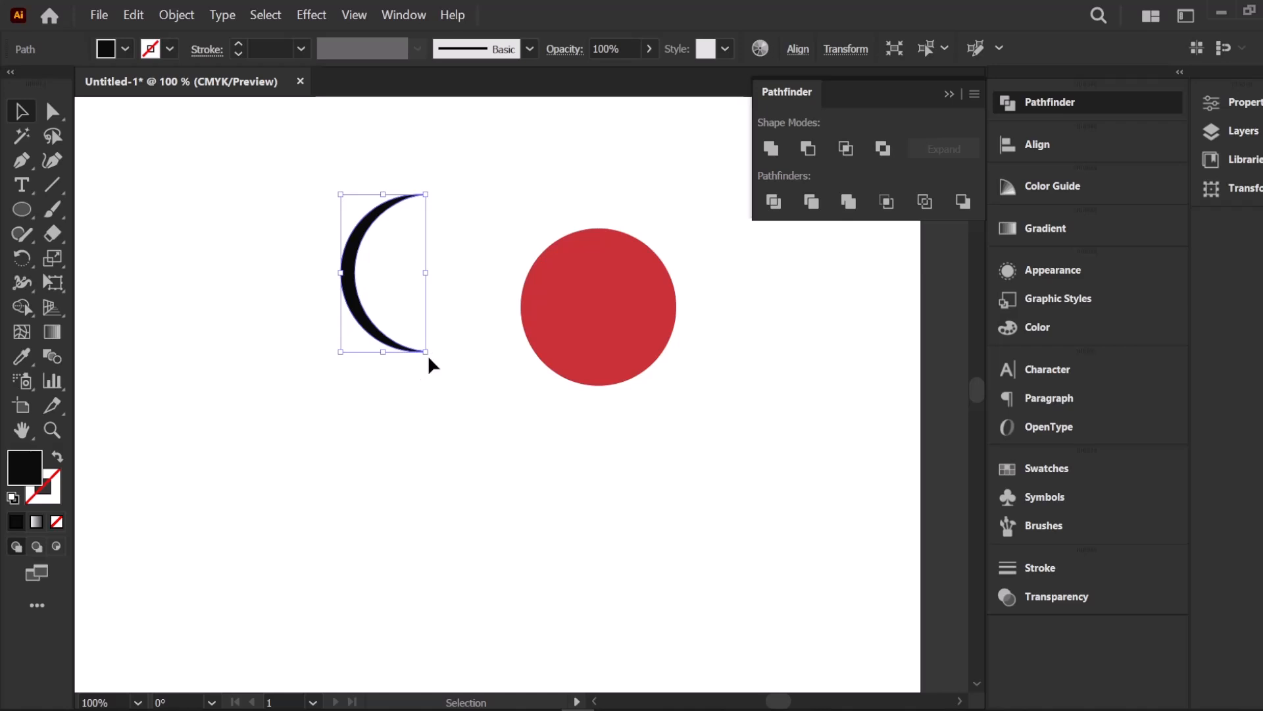
left_click_drag(454, 339, 457, 338)
left_click_drag(612, 288, 465, 263)
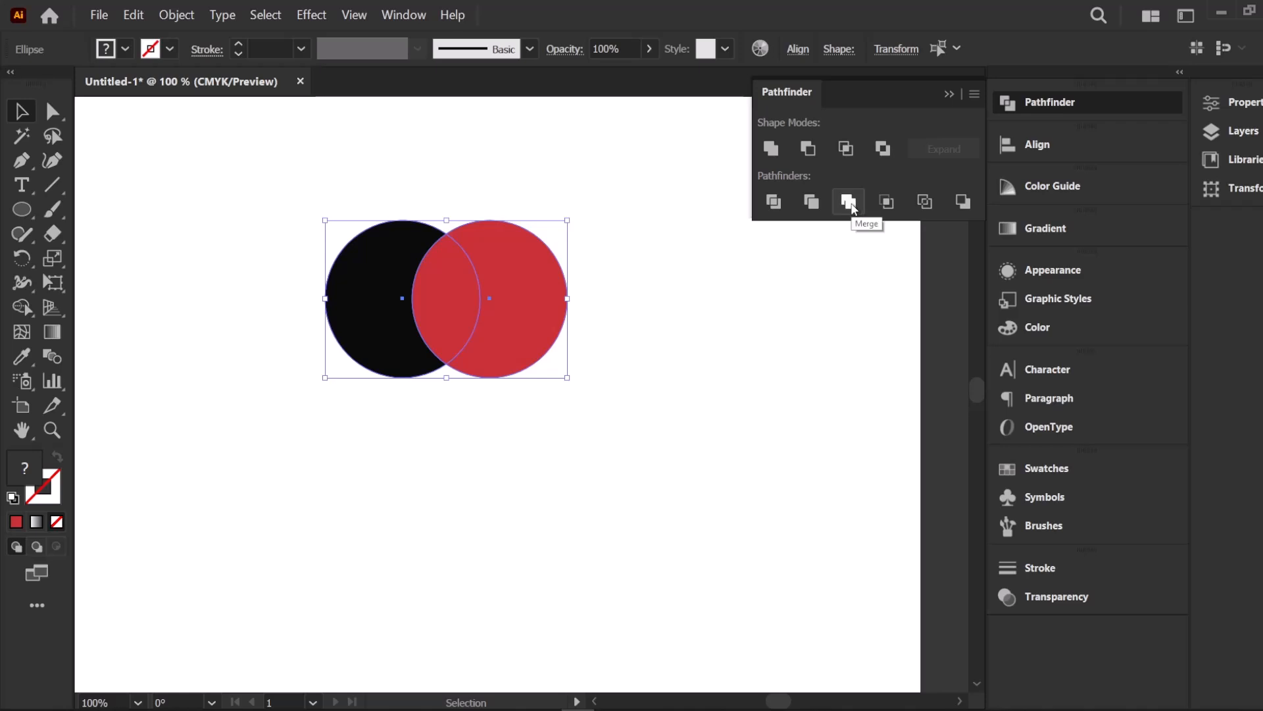
Apply Merge to the black and red circles and separate the ungrouped pieces
left_click_drag(375, 195, 499, 301)
left_click(848, 201)
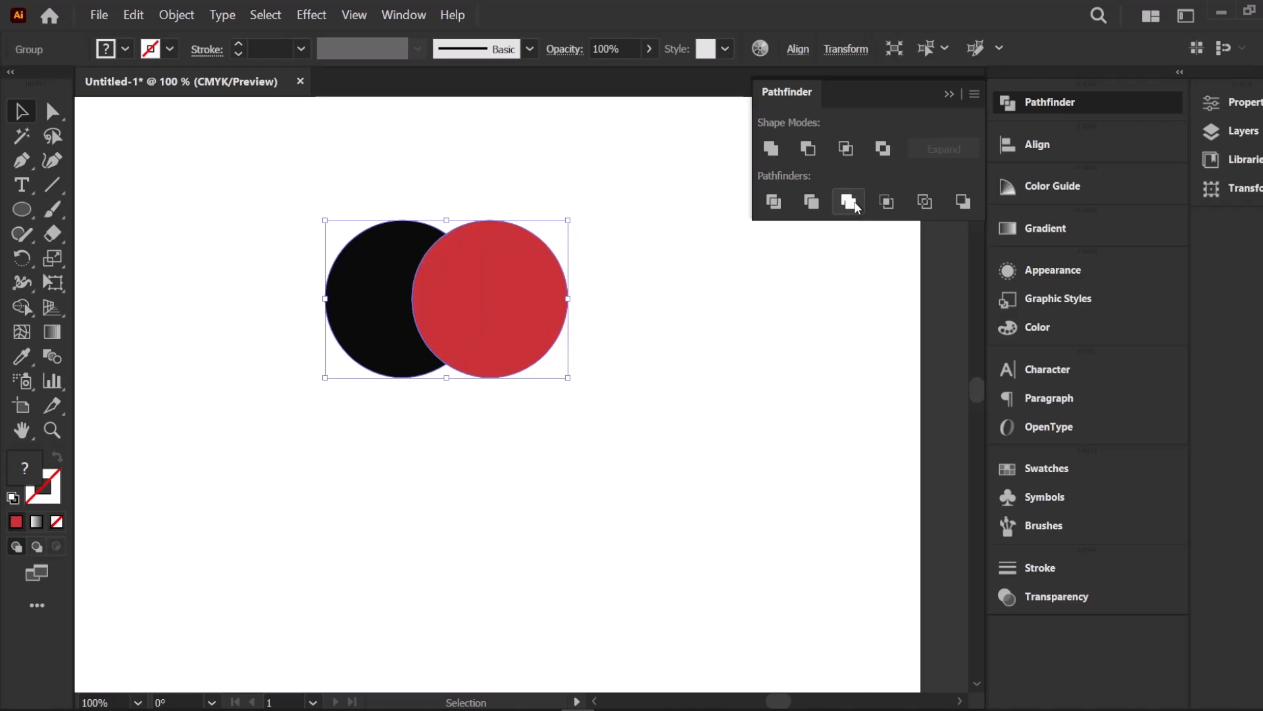
left_click(685, 356)
right_click(459, 281)
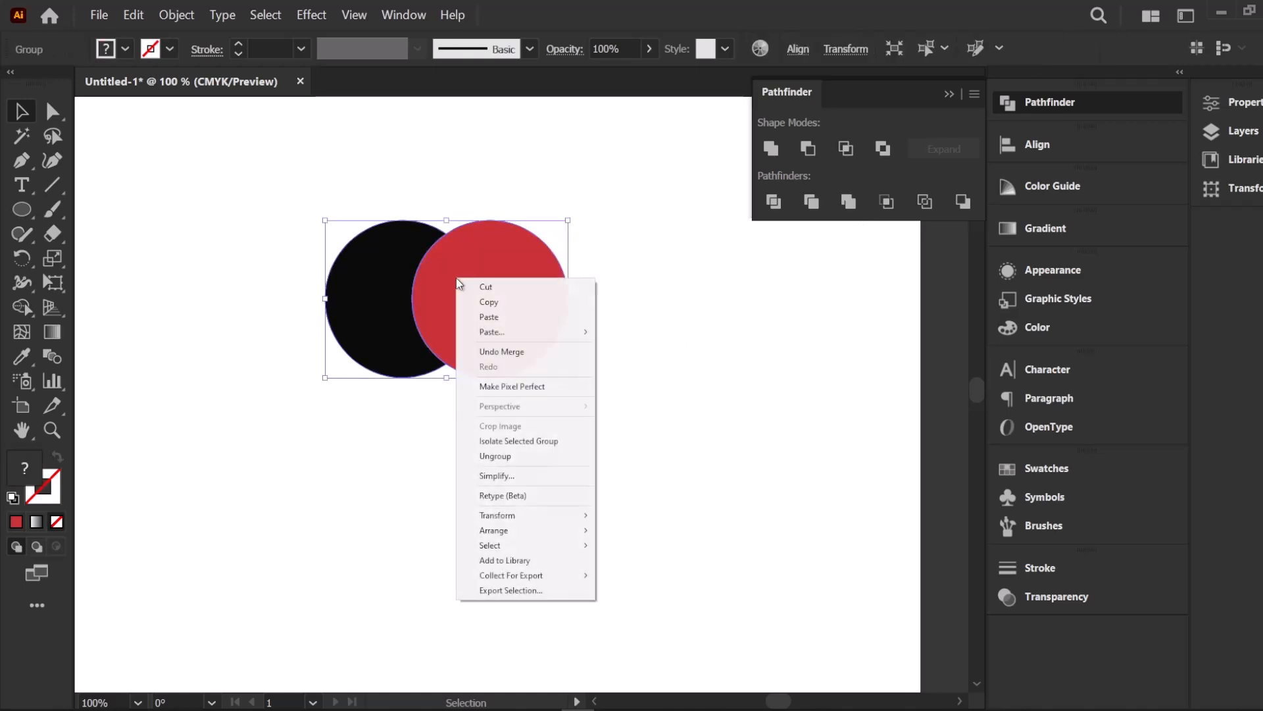
left_click(513, 456)
mouse_move(503, 307)
left_mouse_down()
mouse_move(592, 307)
mouse_move(460, 302)
mouse_move(543, 288)
mouse_move(480, 283)
mouse_move(525, 286)
mouse_move(446, 294)
left_mouse_up()
left_click(540, 441)
left_click(560, 170)
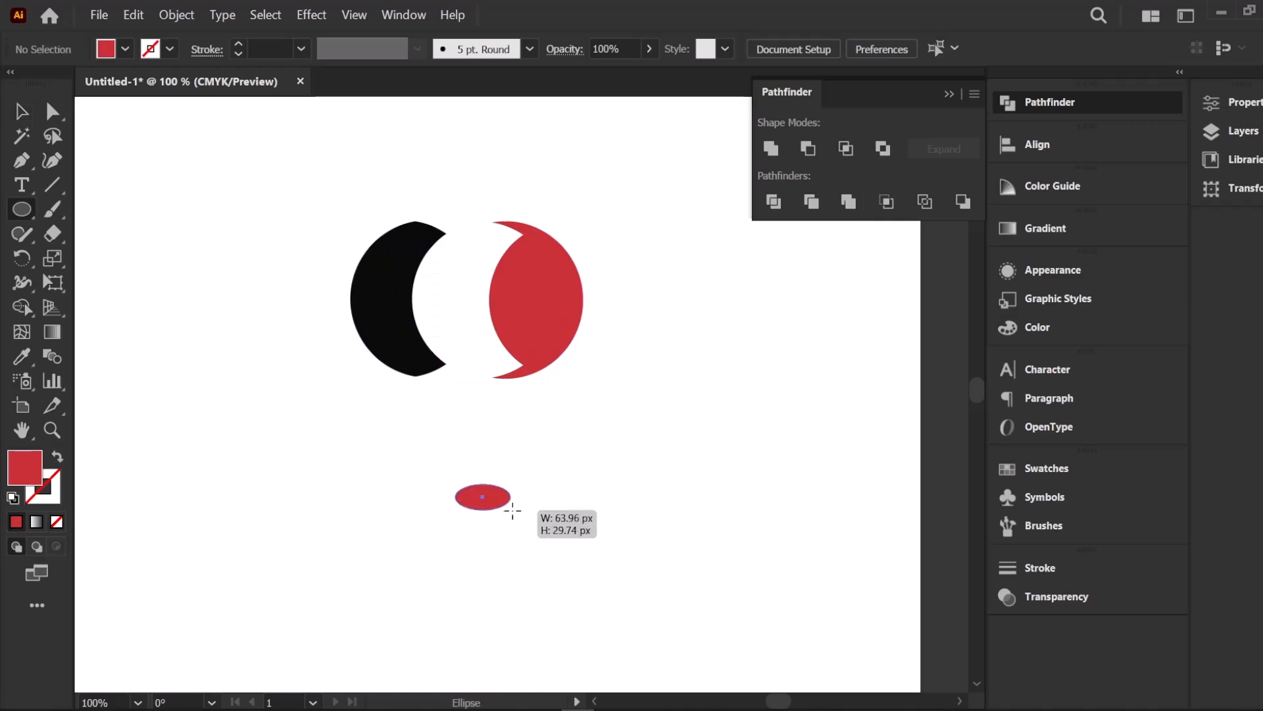
Draw a large red circle below the merged pieces and a smaller red circle to their upper left
left_click_drag(455, 483, 551, 553)
left_click(21, 111)
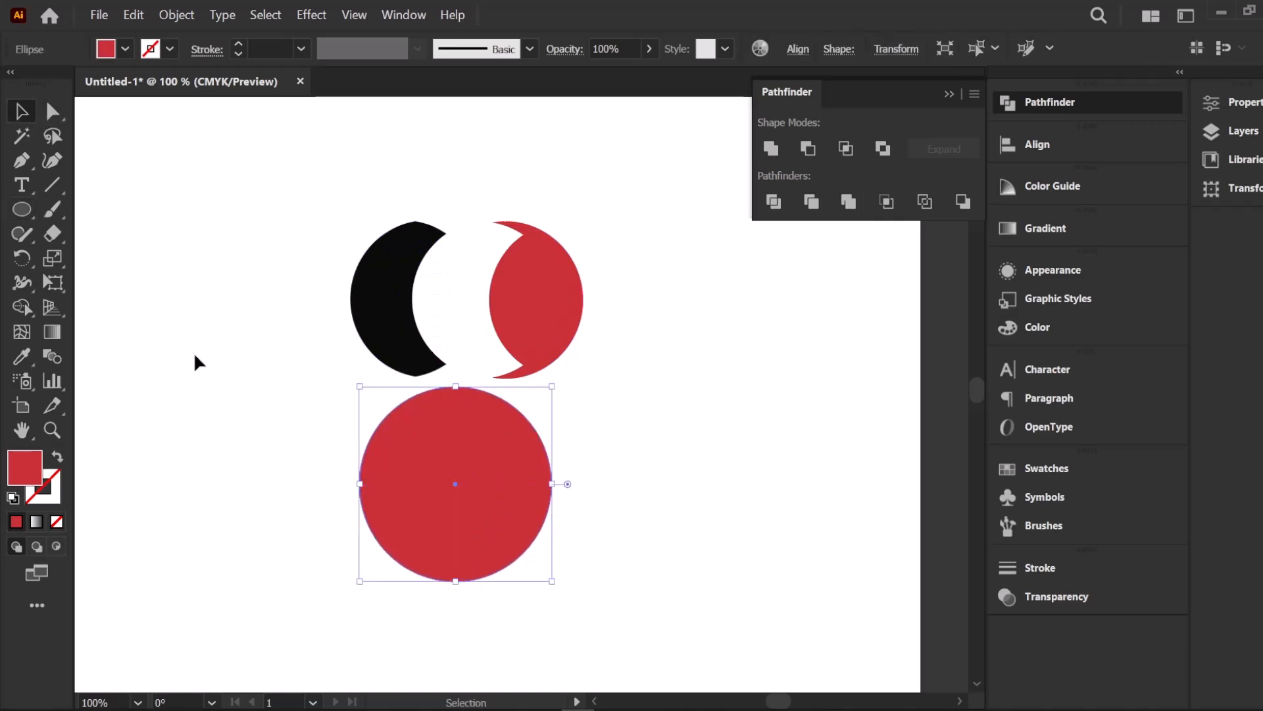
left_click(178, 195)
left_click_drag(238, 265, 240, 268)
left_click(22, 209)
left_click_drag(191, 204, 261, 275)
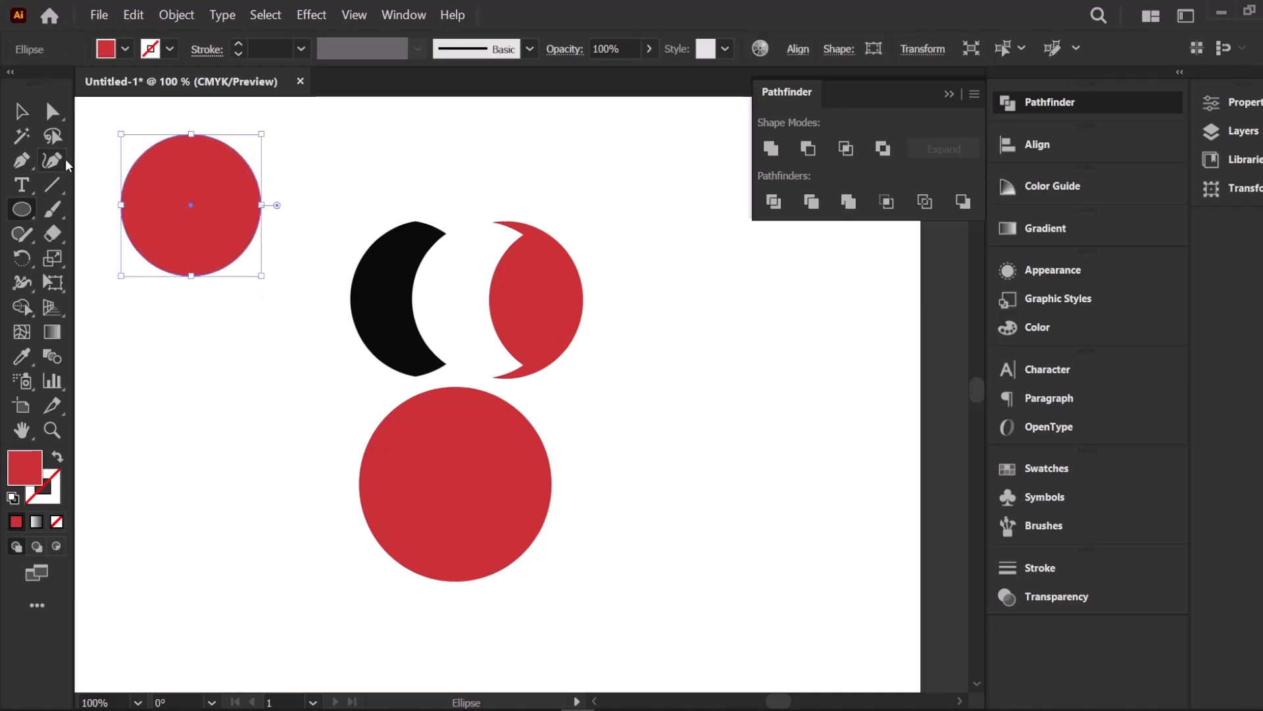
left_click(21, 112)
Delete the leftover merged pieces and place the large and small red circles side by side
left_click(287, 466)
left_click_drag(343, 191, 535, 321)
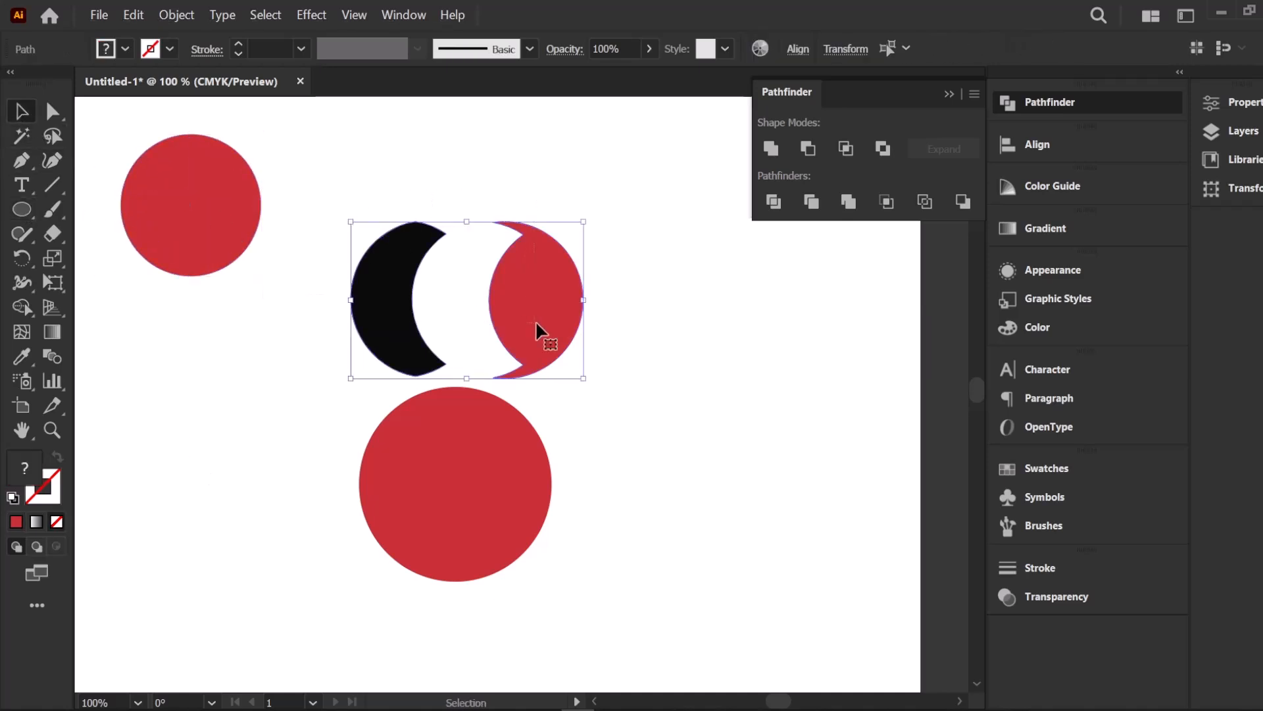
key("Delete")
left_click_drag(197, 197, 621, 302)
left_click_drag(492, 504, 466, 354)
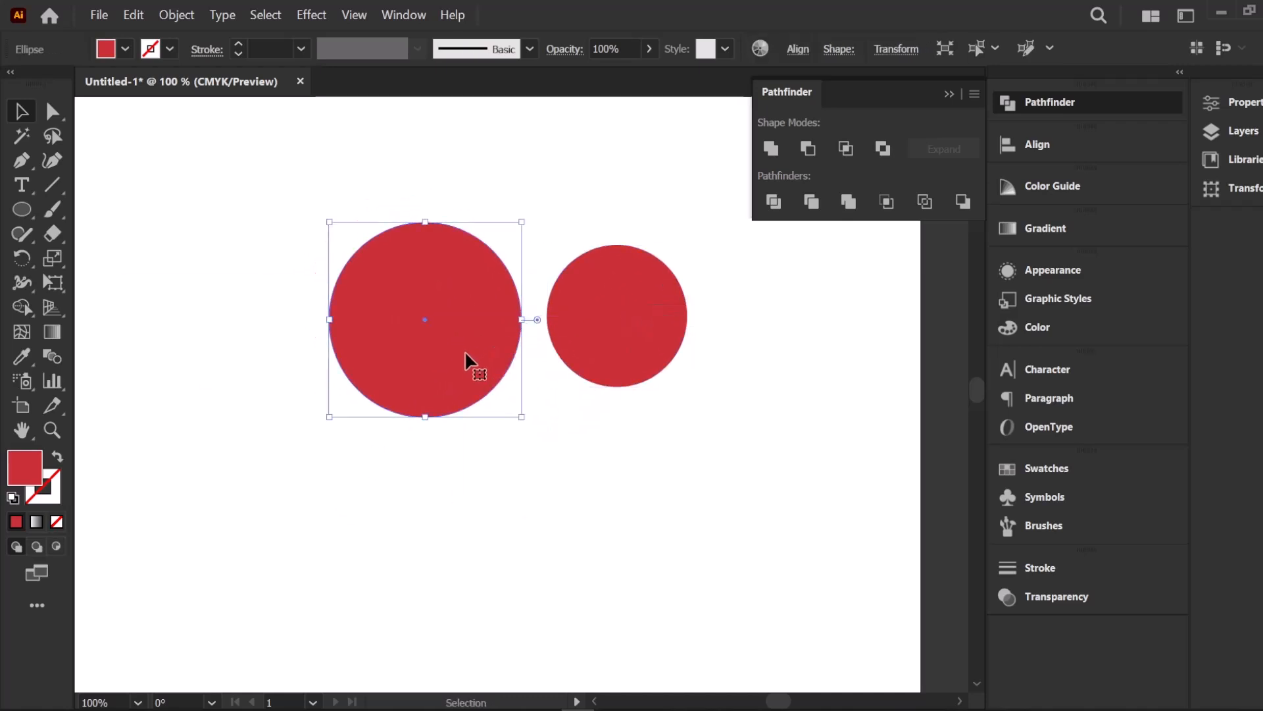
Fill the large circle with black (000000) and centre the small red circle on it
double_click(13, 481)
left_click(890, 348)
left_click(740, 467)
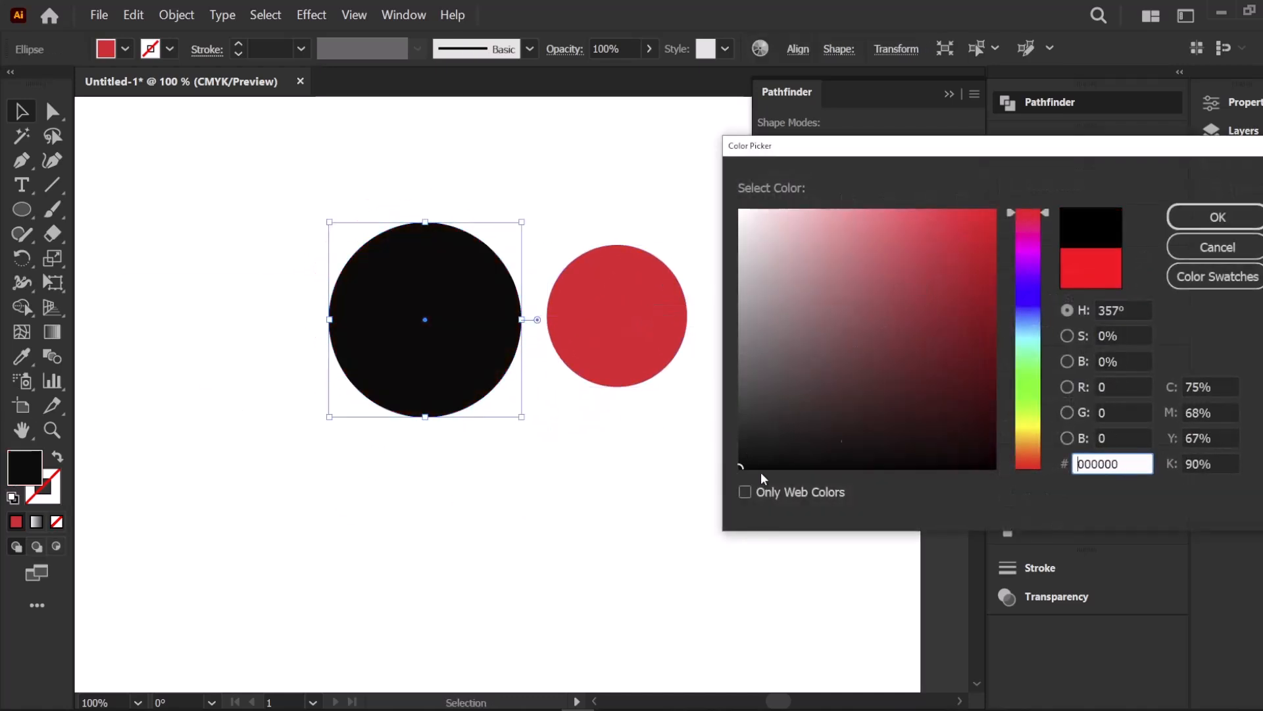
left_click(1174, 219)
left_click(645, 521)
left_click_drag(568, 290, 420, 292)
left_click(637, 341)
Apply Crop to the two concentric circles, check the cropped shape and undo the crop
left_click_drag(389, 217, 500, 365)
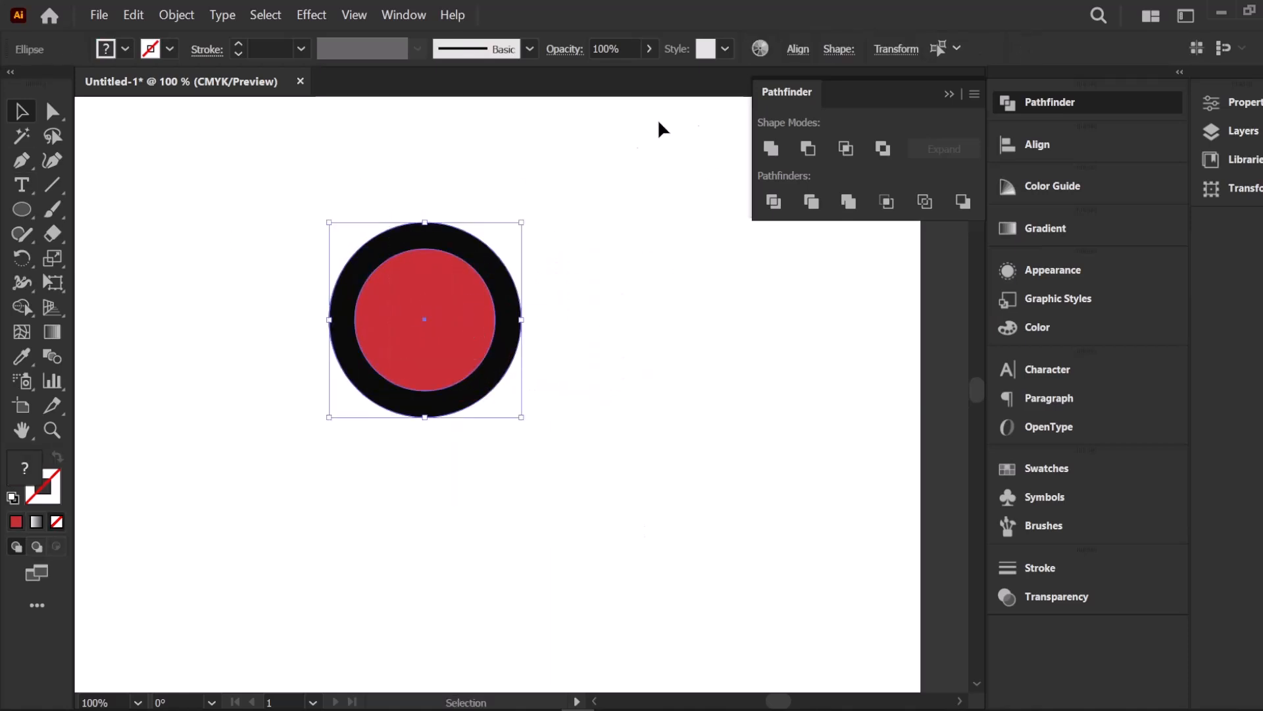
left_click(888, 207)
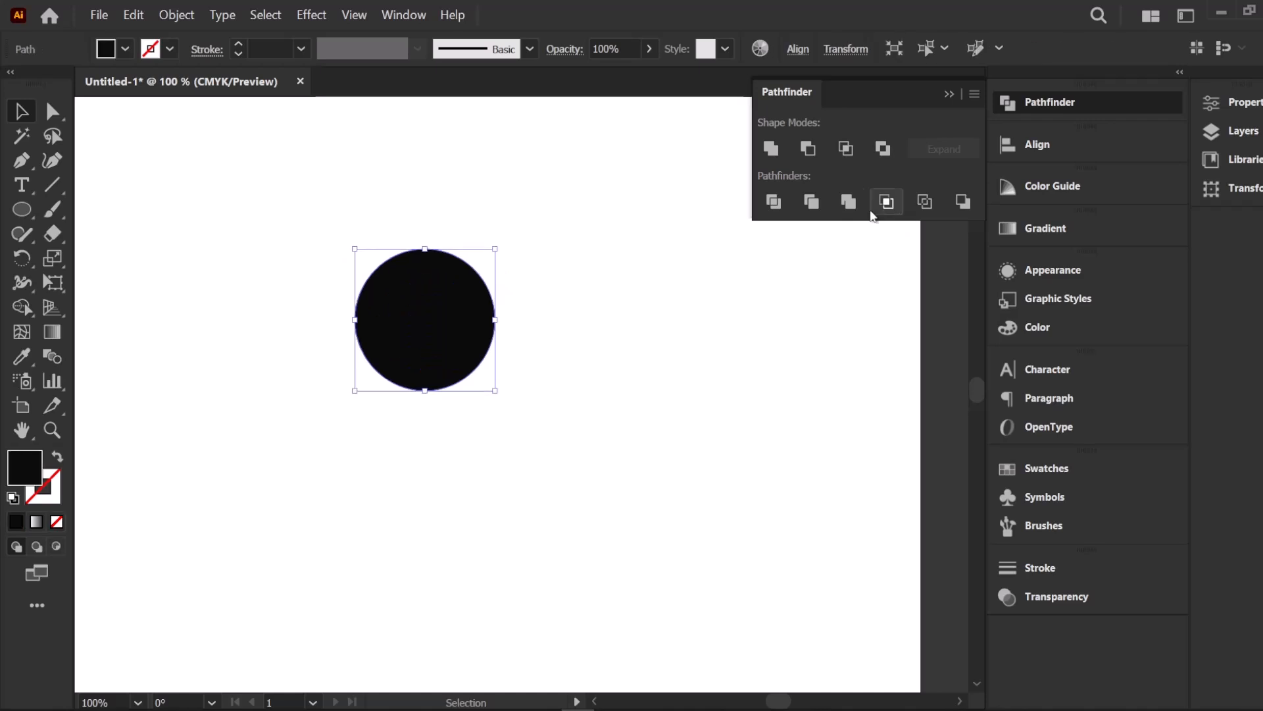
left_click(592, 318)
left_click(415, 302)
left_click(471, 219)
left_click(403, 296)
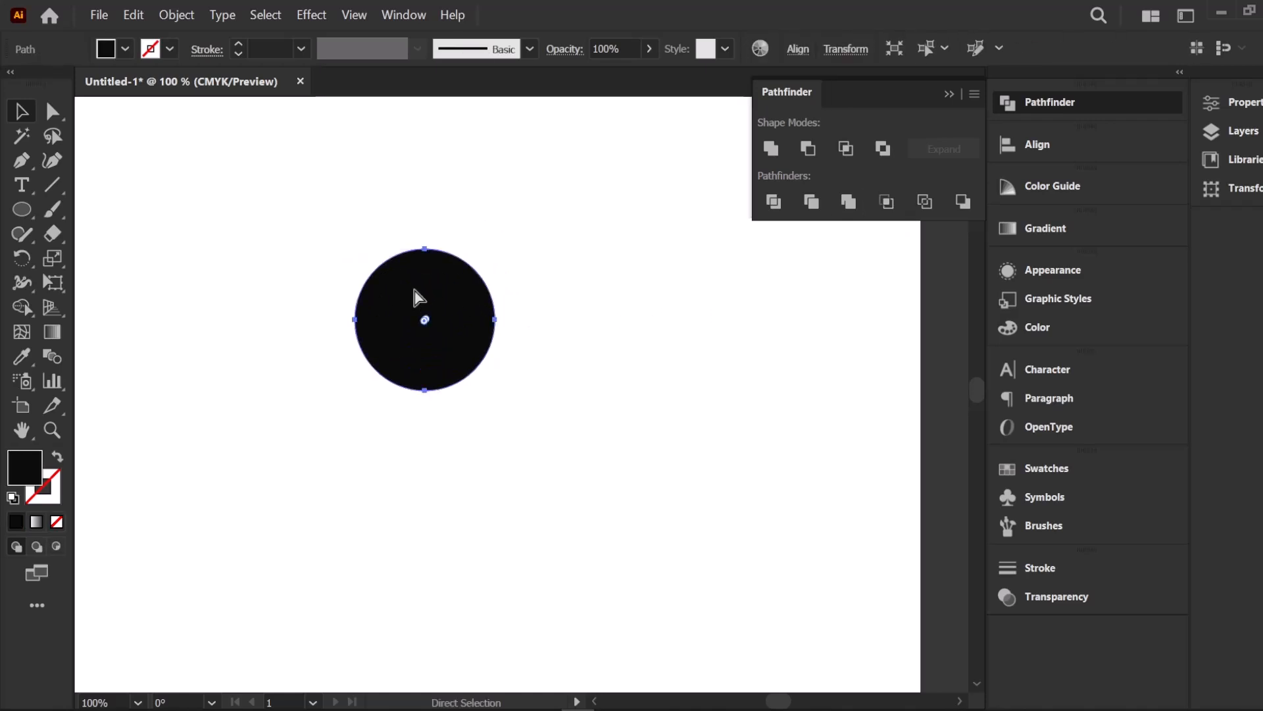
key("ctrl+z")
left_click(606, 306)
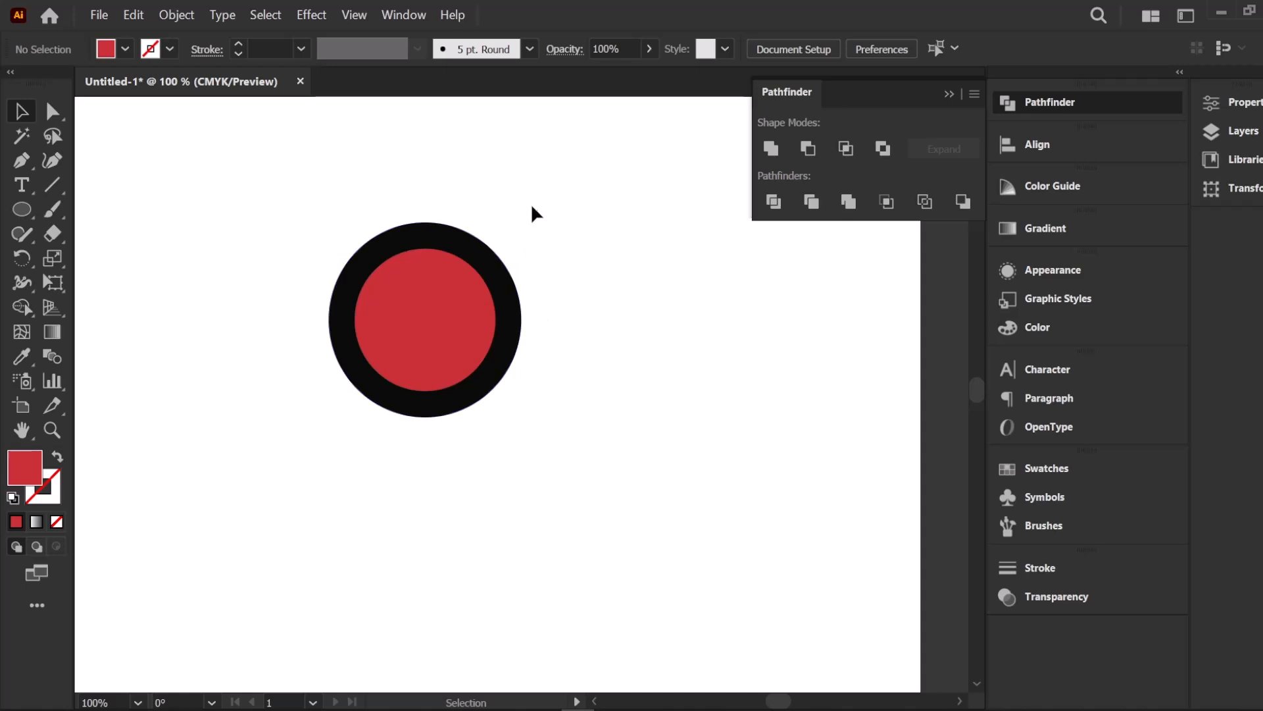
Offset the red circle over the black circle's right side and apply Outline to both circles
key("ctrl+a")
left_click(670, 318)
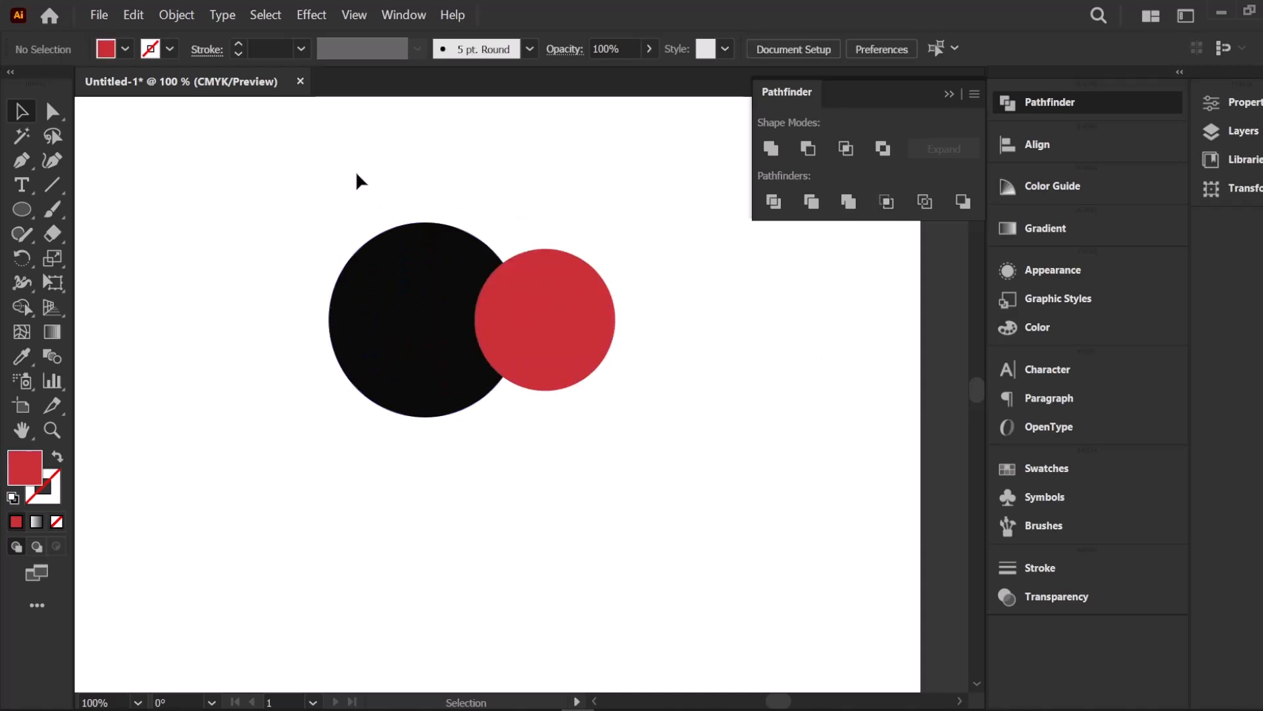
left_click_drag(355, 171, 577, 380)
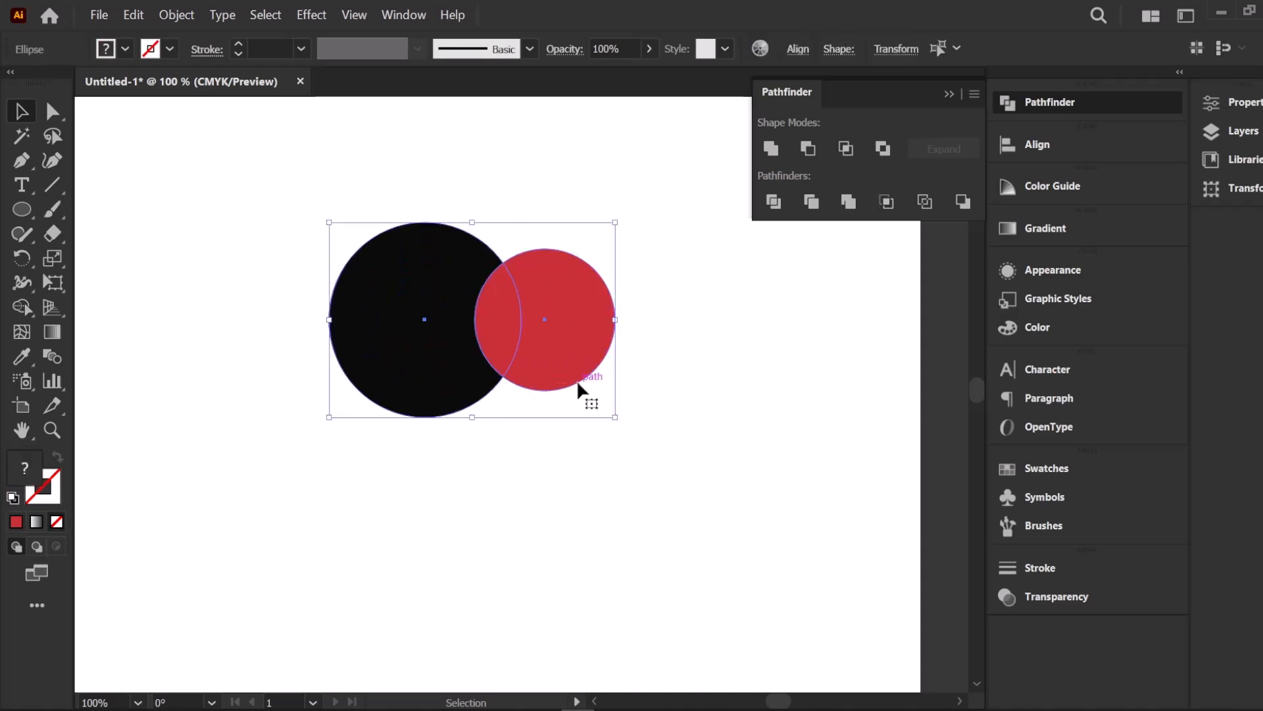
left_click(924, 202)
left_click(699, 337)
Ungroup the outlined paths and pull the individual segments apart
right_click(508, 254)
left_click(609, 439)
left_click_drag(615, 304, 727, 321)
left_click_drag(474, 329, 410, 323)
left_click_drag(521, 308, 563, 308)
left_click(530, 407)
left_click_drag(475, 401, 485, 433)
Undo the segment moves, ungrouping, Outline and offset to return to the concentric circles
key("ctrl+z")
key("ctrl+z")
key("ctrl+z")
key("ctrl+z")
key("ctrl+z")
key("ctrl+z")
key("ctrl+z")
key("ctrl+z")
left_click(533, 453)
Move the small red circle so it partly overlaps the right side of the black circle
left_click_drag(449, 279, 547, 290)
left_click(373, 188)
left_click_drag(583, 382, 583, 382)
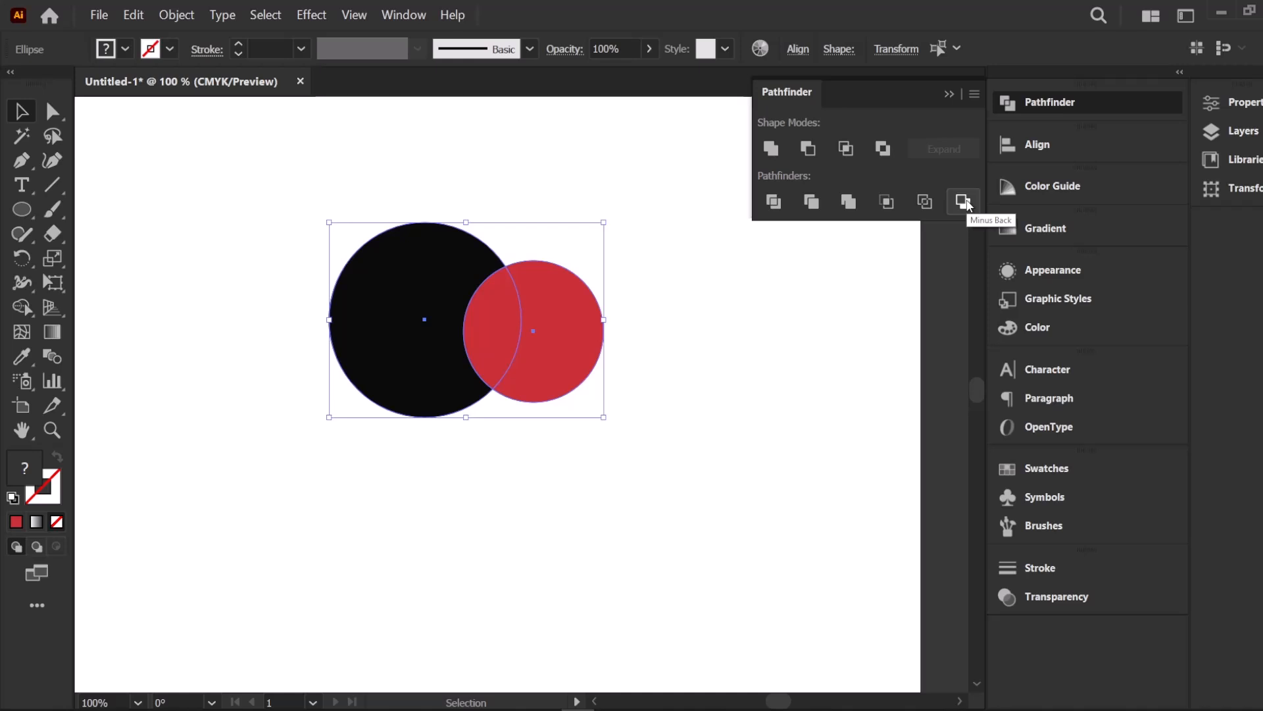
left_click(712, 410)
Apply Minus Back to the black and red circles and check the remaining red crescent
left_click_drag(385, 169, 539, 351)
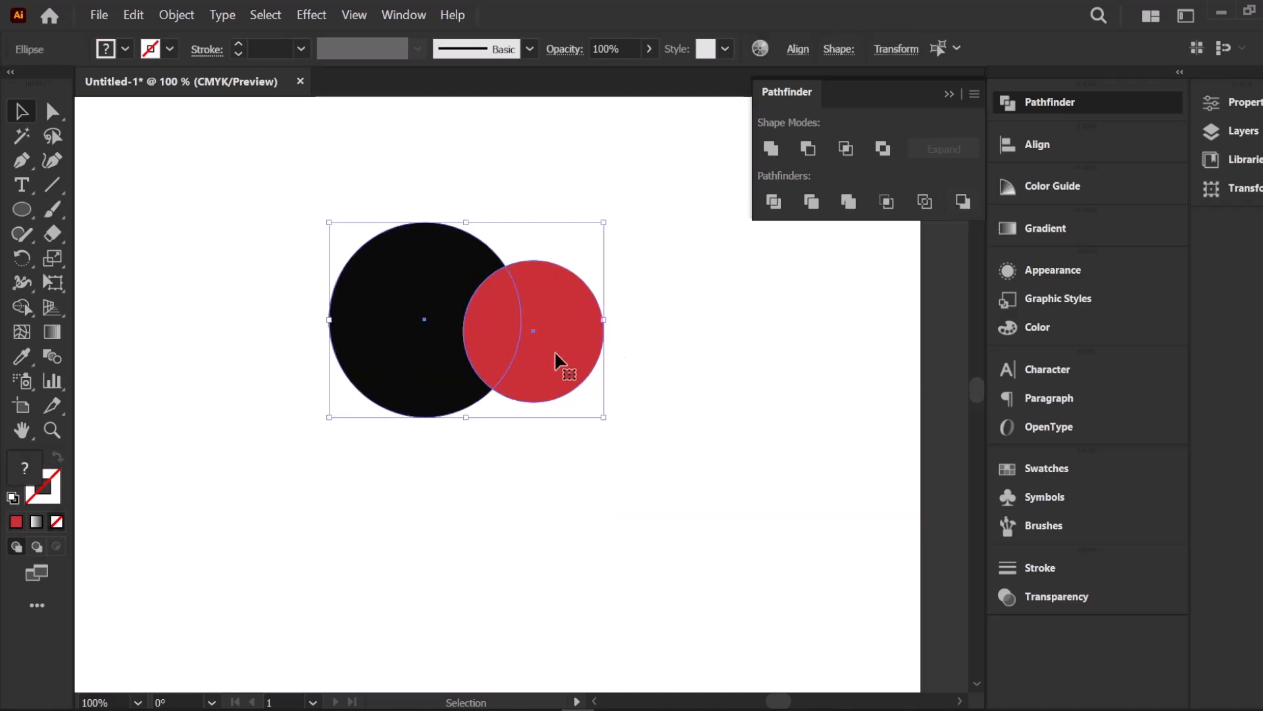
left_click(963, 201)
left_click(468, 305)
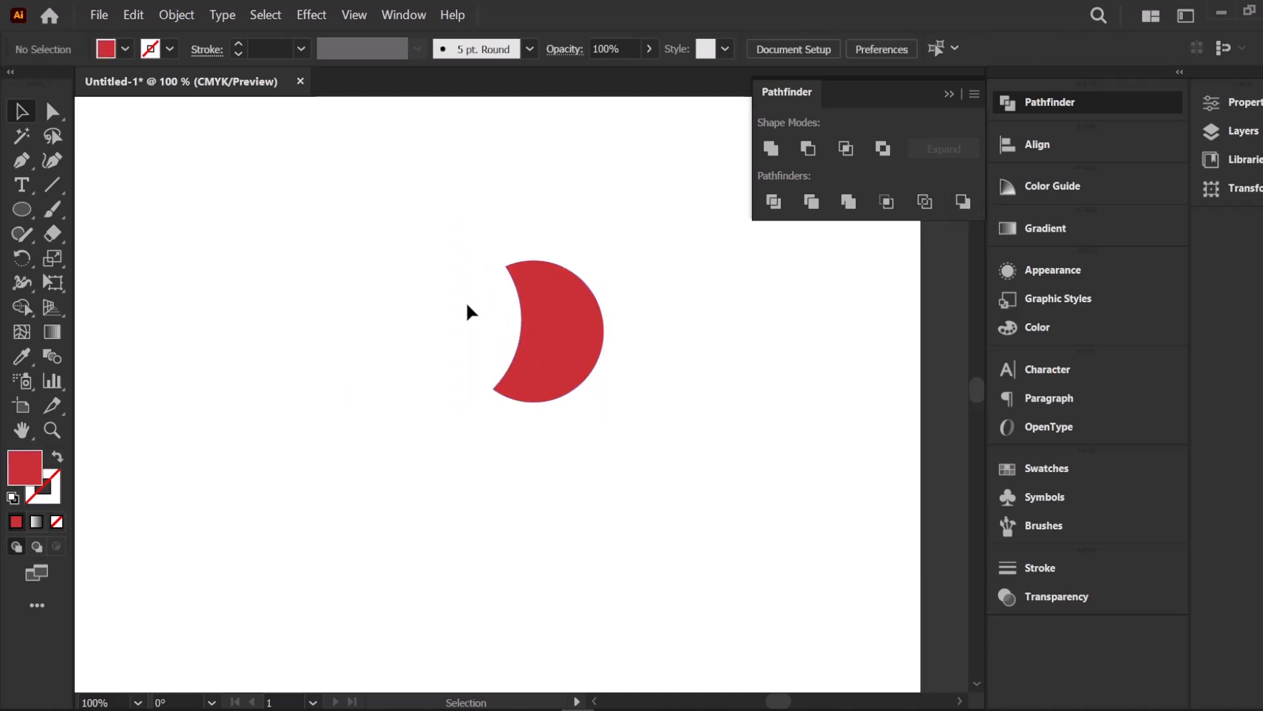
left_click(589, 354)
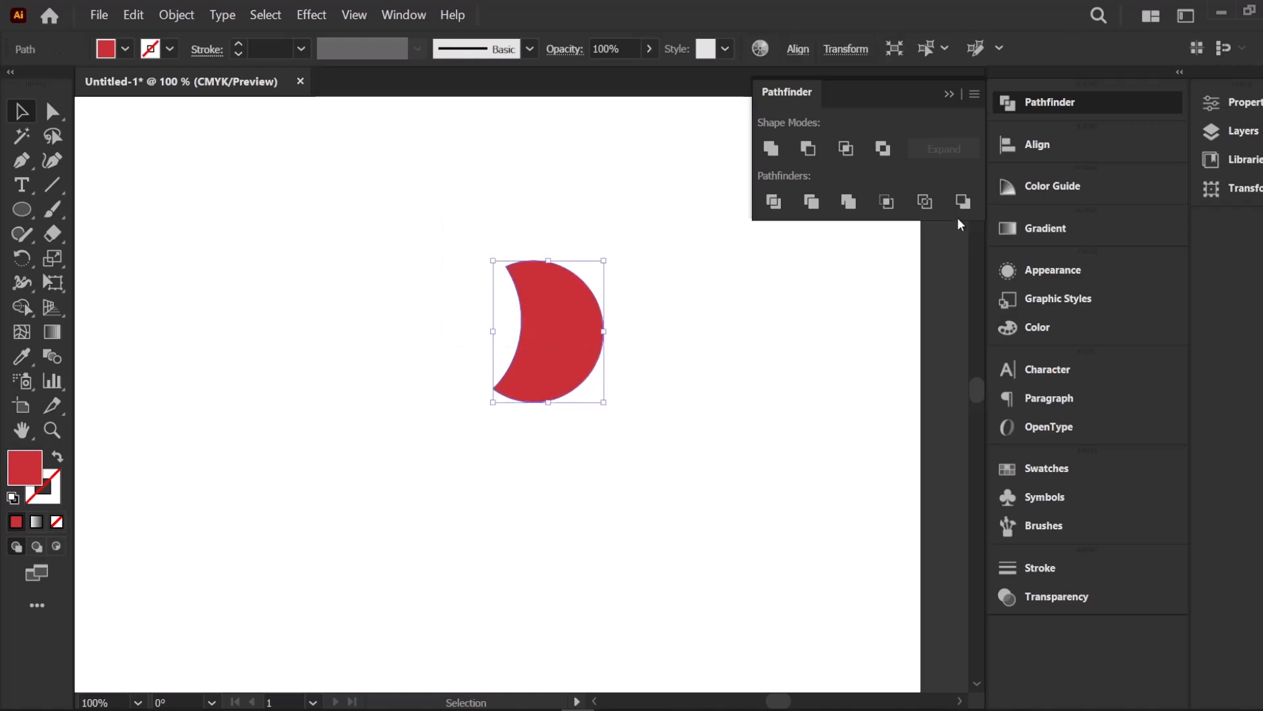
left_click(634, 322)
Undo the Minus Back to bring back both overlapping circles, leaving them deselected
key("ctrl+z")
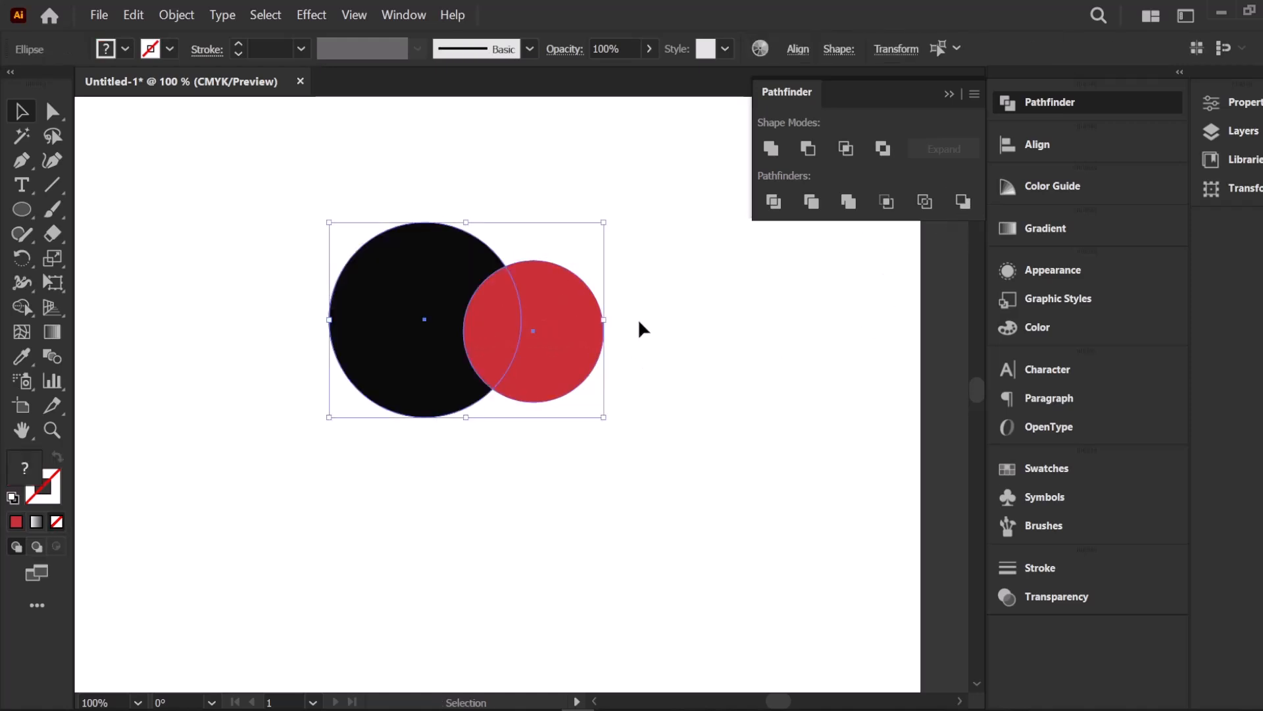
left_click(637, 317)
left_click_drag(361, 175, 483, 349)
left_click(641, 429)
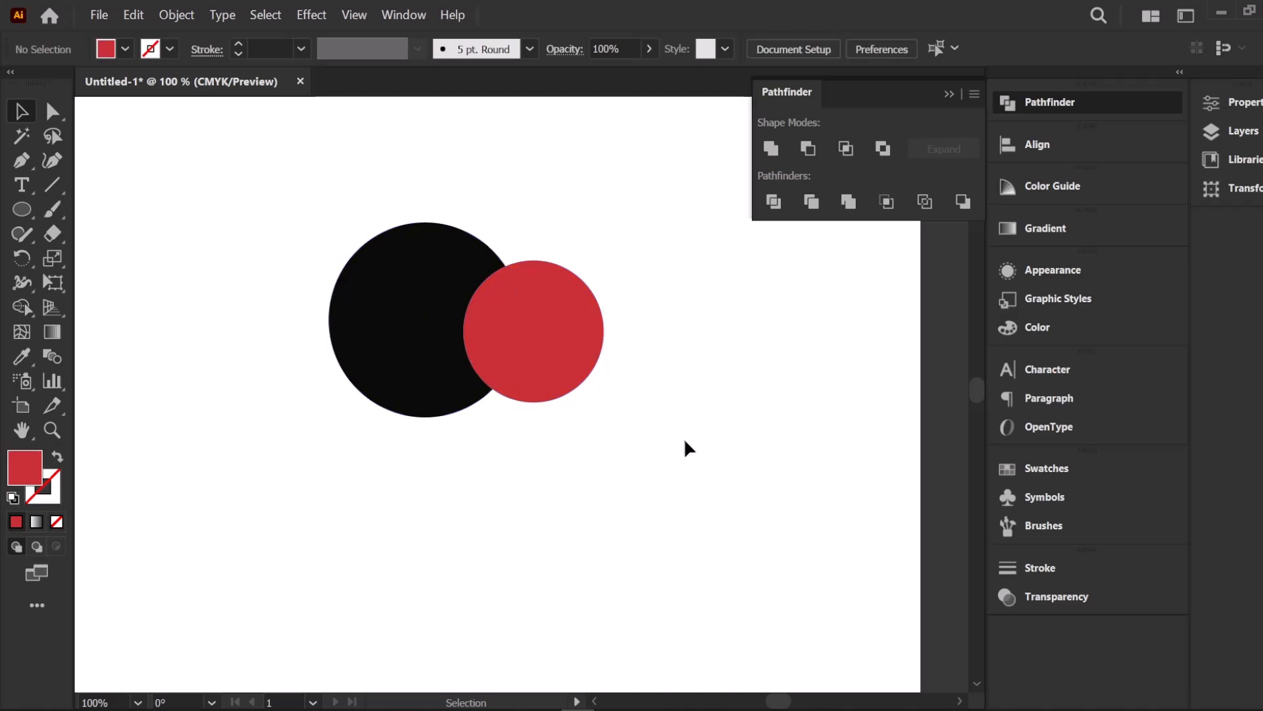
left_click(596, 343)
left_click(641, 281)
Apply Minus Back to the two overlapping circles once more
left_click_drag(435, 277, 578, 451)
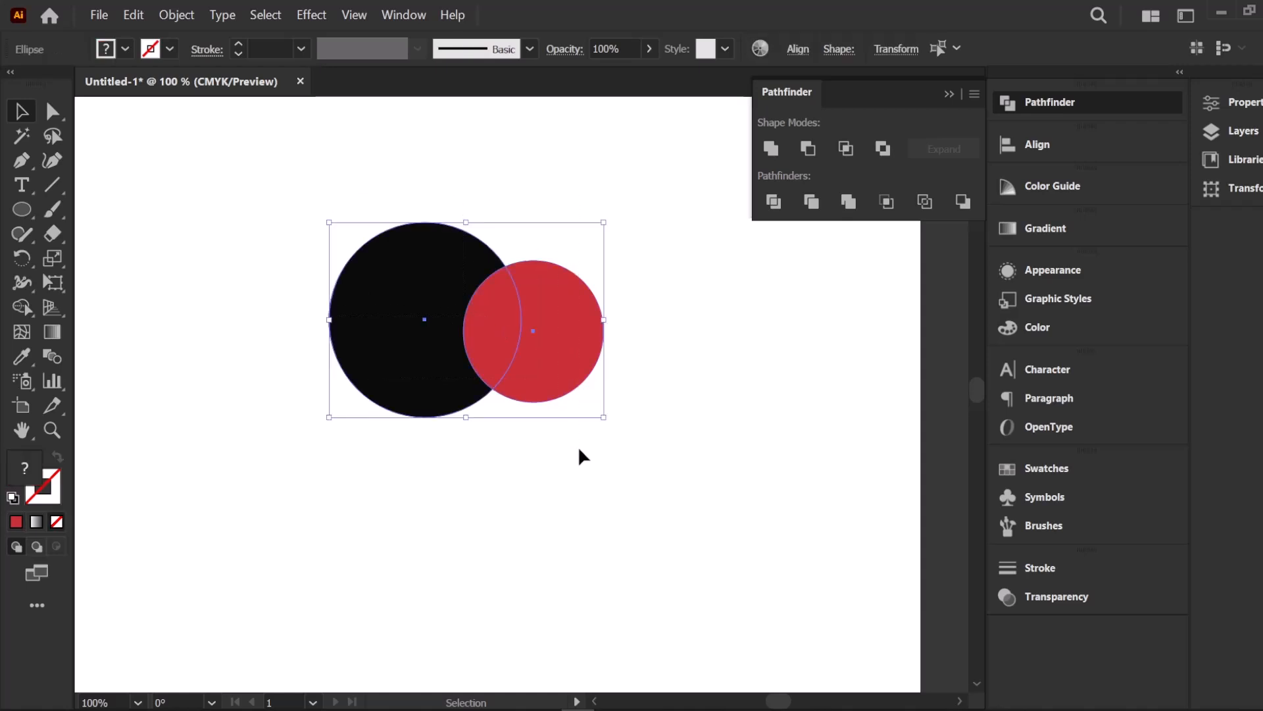
left_click(962, 201)
left_click(824, 381)
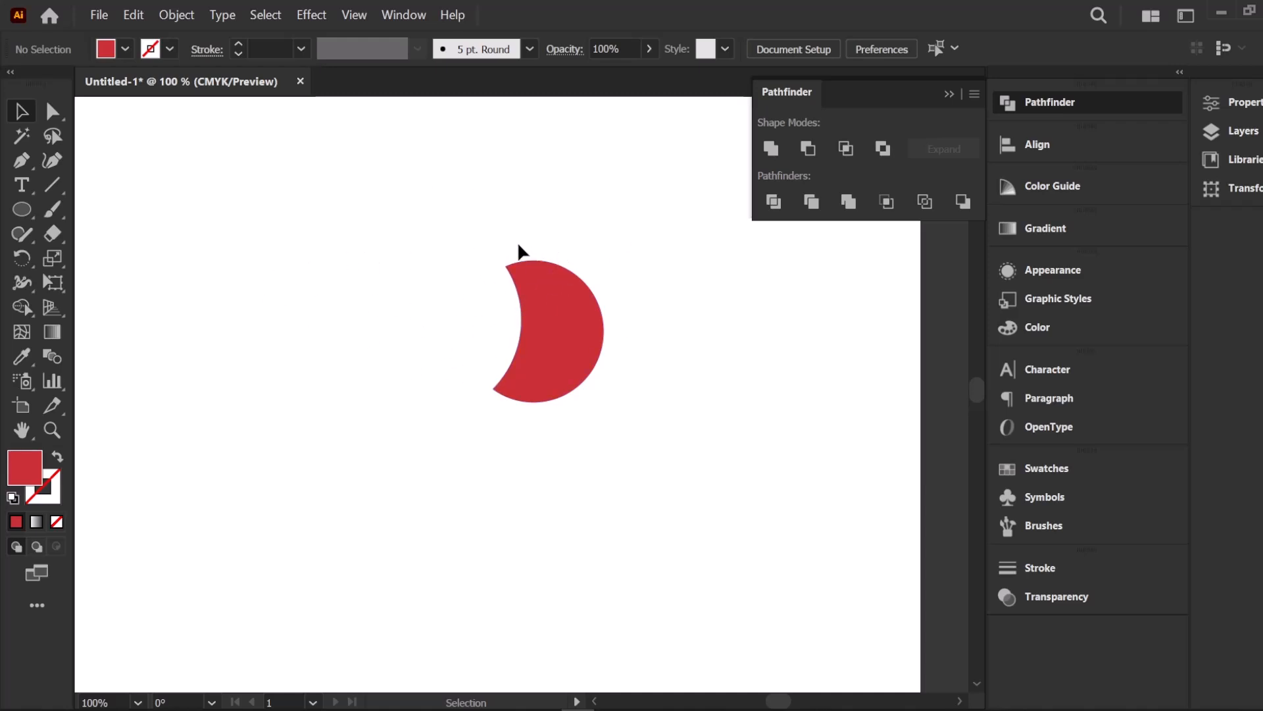
Undo the last Minus Back and move the small red circle clear of the black circle's right edge
key("ctrl+z")
key("ctrl+z")
left_click_drag(509, 413, 616, 350)
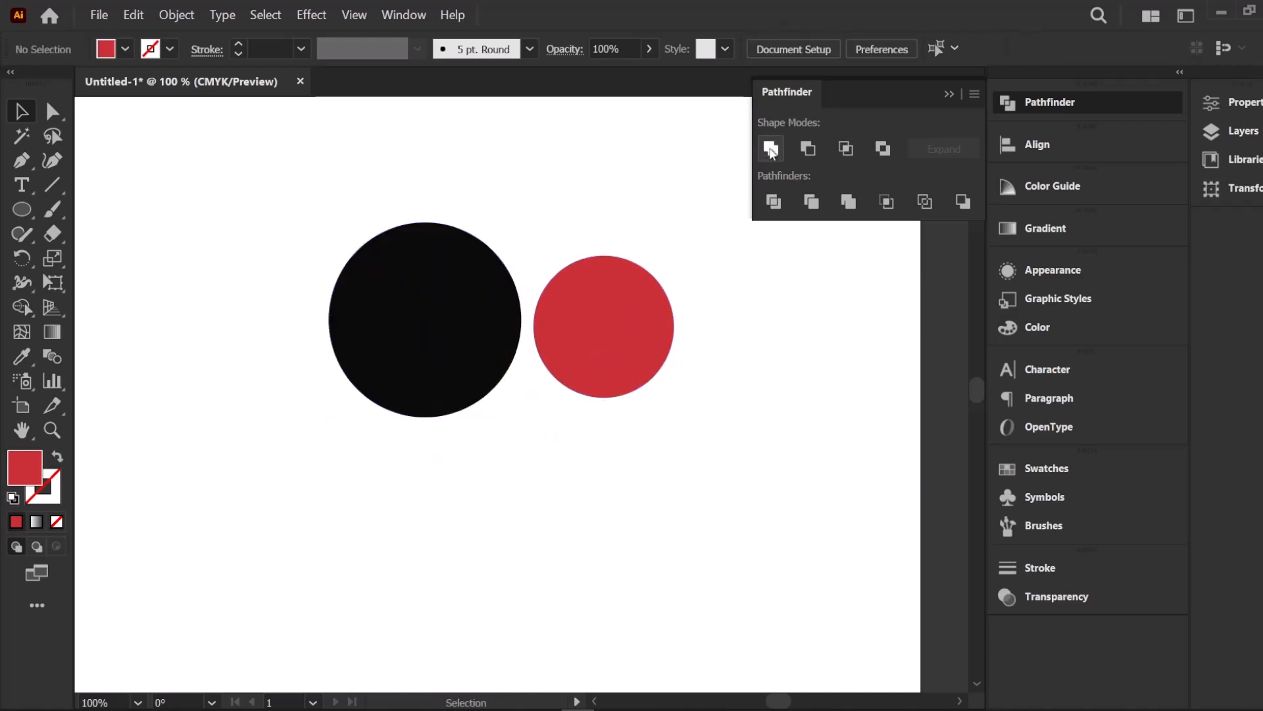
Move the red circle over the black circle's right edge and unite both circles into one shape
left_click_drag(640, 305, 579, 302)
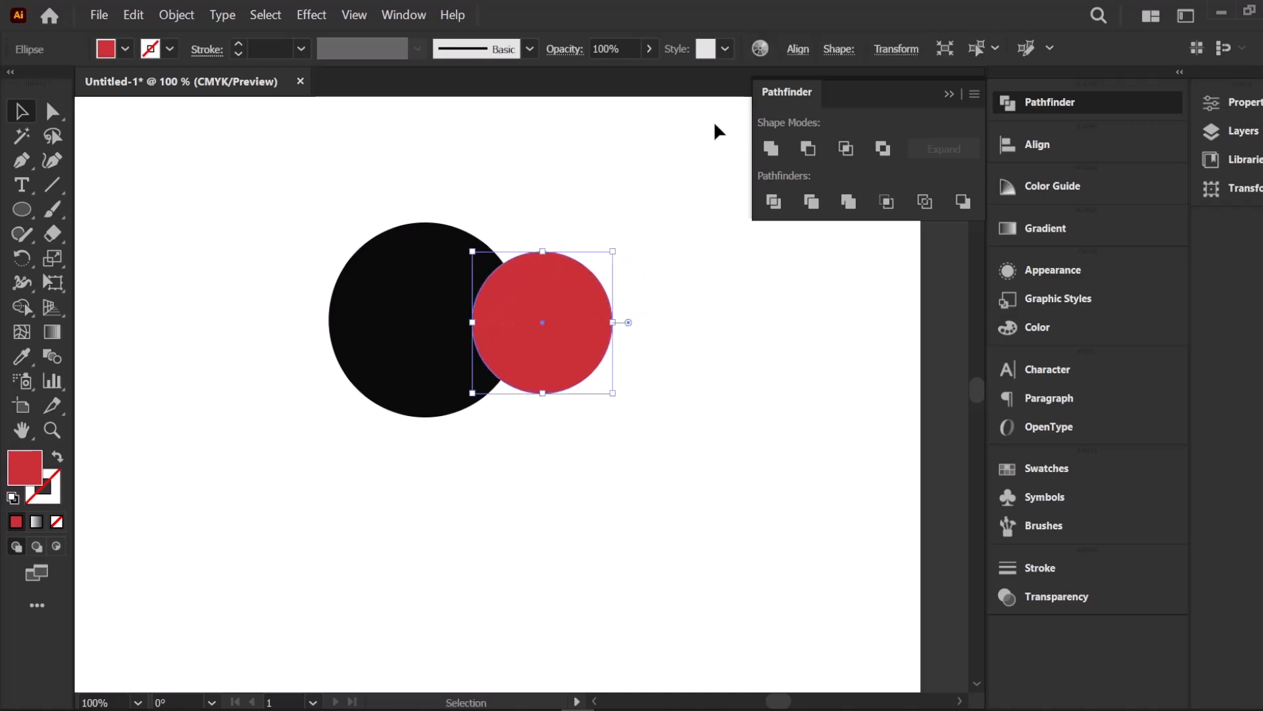
left_click(650, 276)
left_click_drag(582, 297, 565, 283)
left_click(656, 317)
left_click_drag(366, 172, 579, 349)
left_click(770, 150)
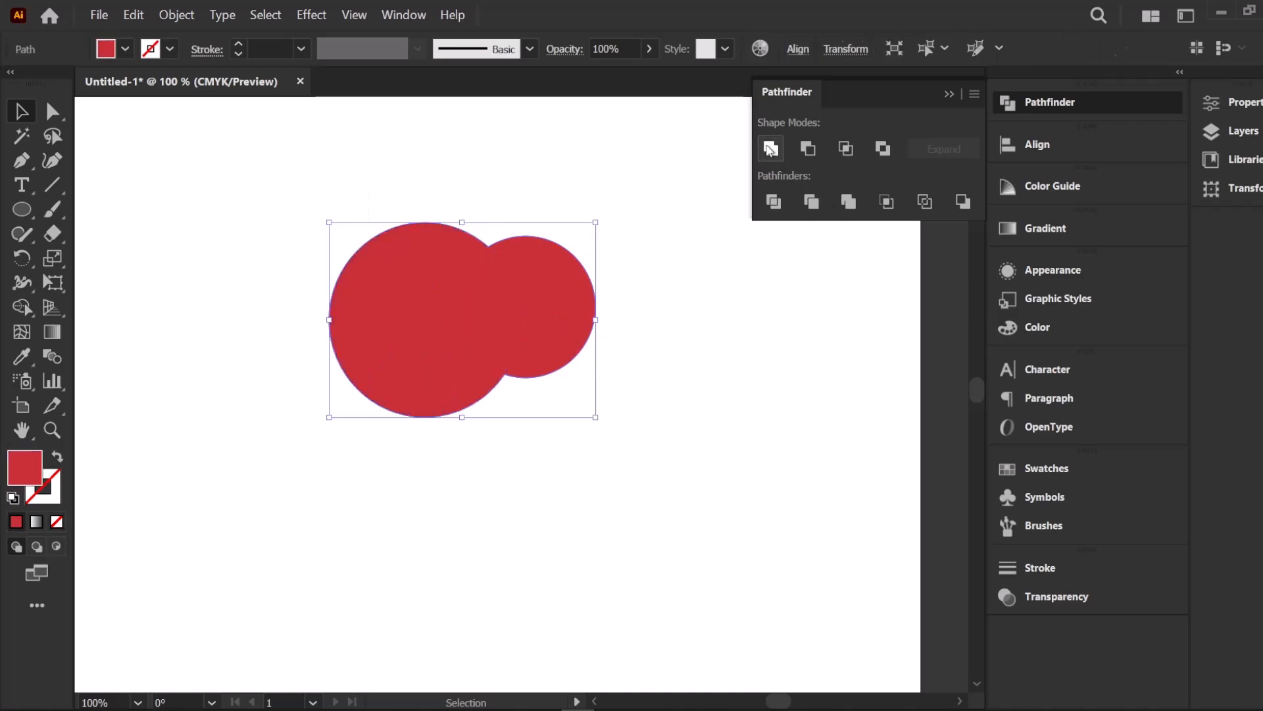
Duplicate the united red shape and place the copy so the two partly overlap
left_click(625, 385)
left_click_drag(506, 322, 631, 327)
left_click(664, 505)
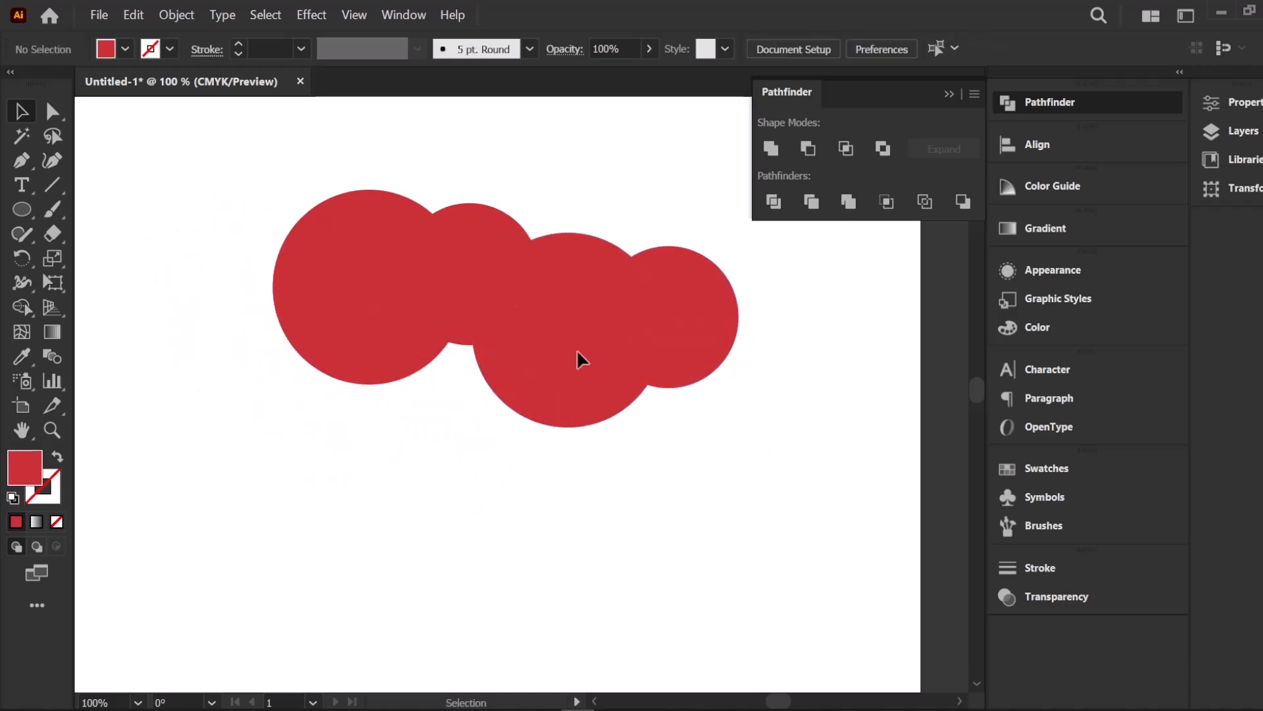
Try uniting the two overlapping red shapes
left_click_drag(387, 184, 594, 369)
left_click(771, 148)
left_click(775, 335)
Shift the front red copy further over the other shape and change its fill to black
left_click_drag(550, 316, 510, 338)
left_click_drag(493, 255, 511, 316)
left_click_drag(383, 242, 539, 270)
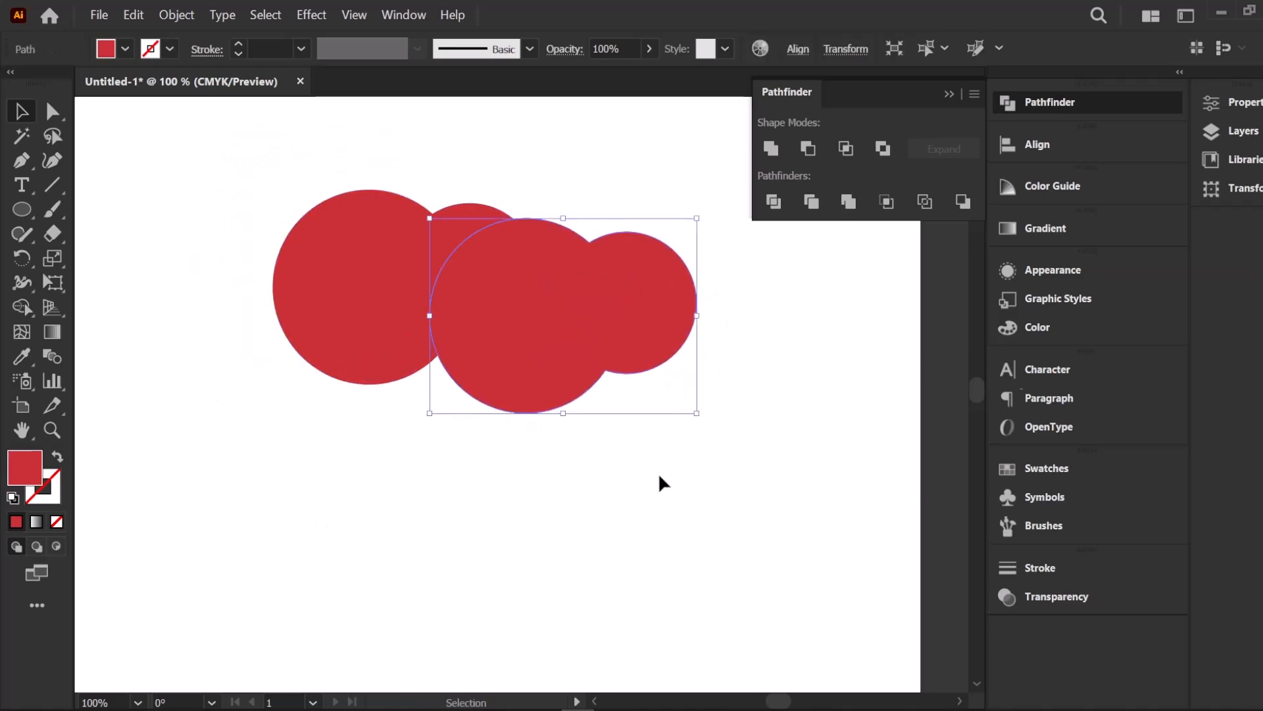
double_click(25, 473)
left_click_drag(817, 274, 733, 485)
left_click(1192, 217)
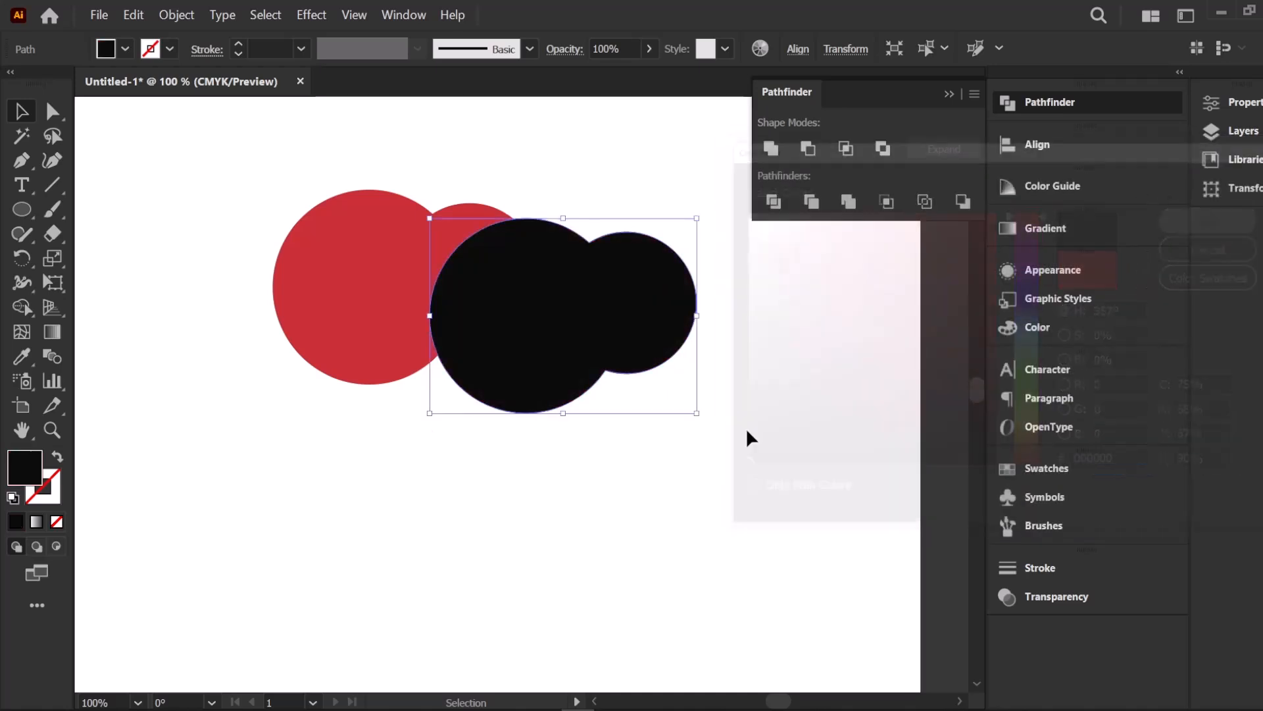
Subtract the black shape from the red shape behind it with Minus Front
left_click(504, 127)
left_click_drag(434, 119, 579, 358)
left_click(808, 148)
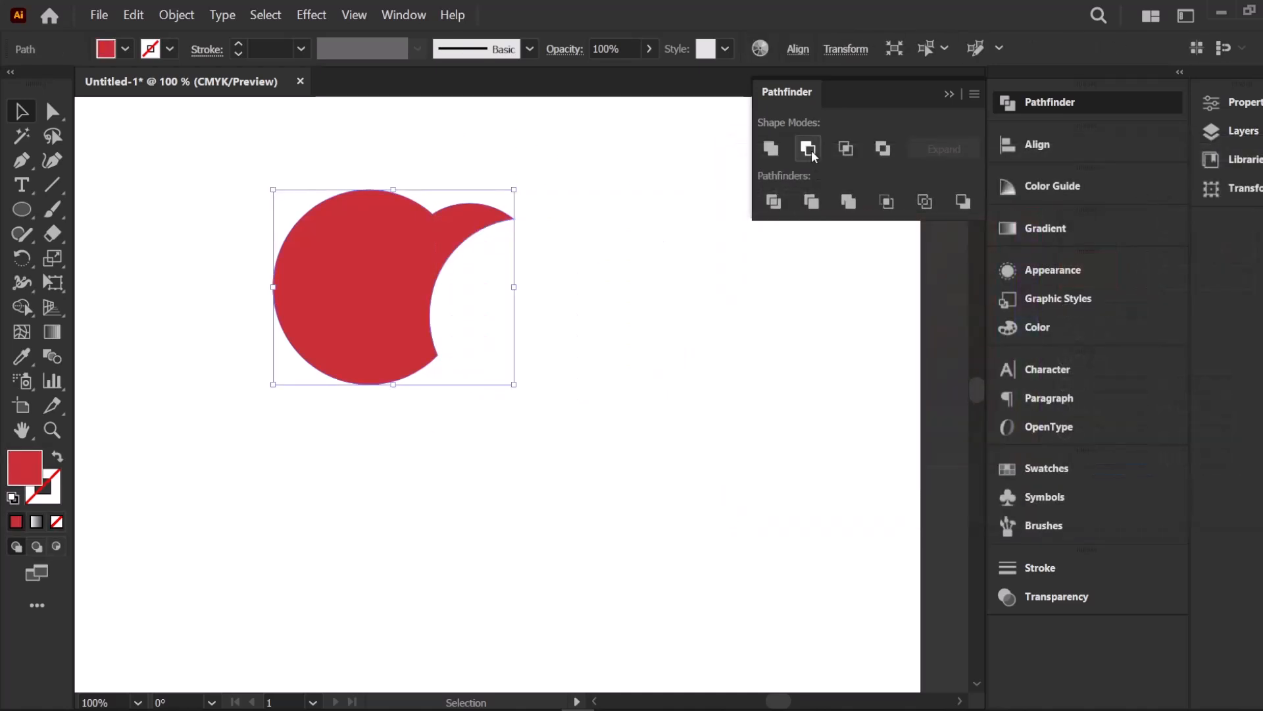
Duplicate the cut red shape slightly to its right, overlapping it, and fill the copy with black 000000
left_click(567, 271)
left_click_drag(327, 163, 524, 286)
left_click(458, 357)
left_click_drag(335, 273, 419, 290)
double_click(24, 467)
type("000000")
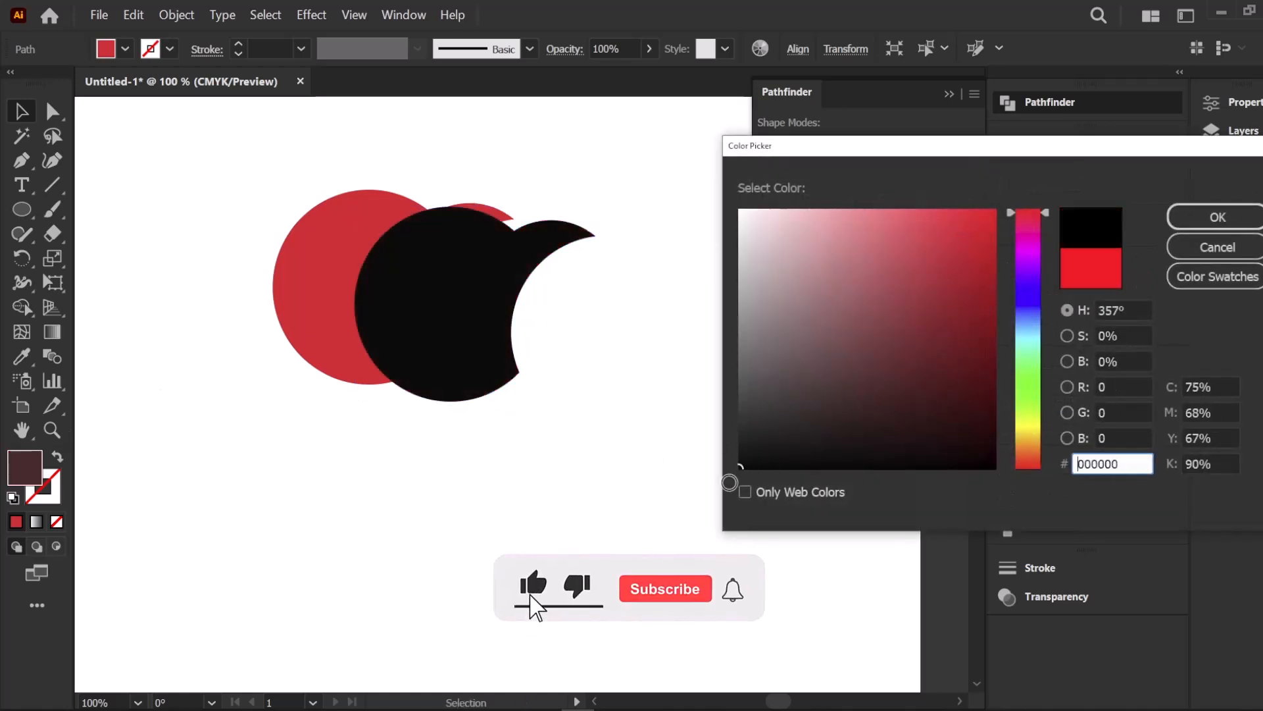
key("Return")
left_click(657, 468)
Apply Intersect to the overlapping red and black shapes, keeping only their common area
left_click_drag(437, 197, 523, 345)
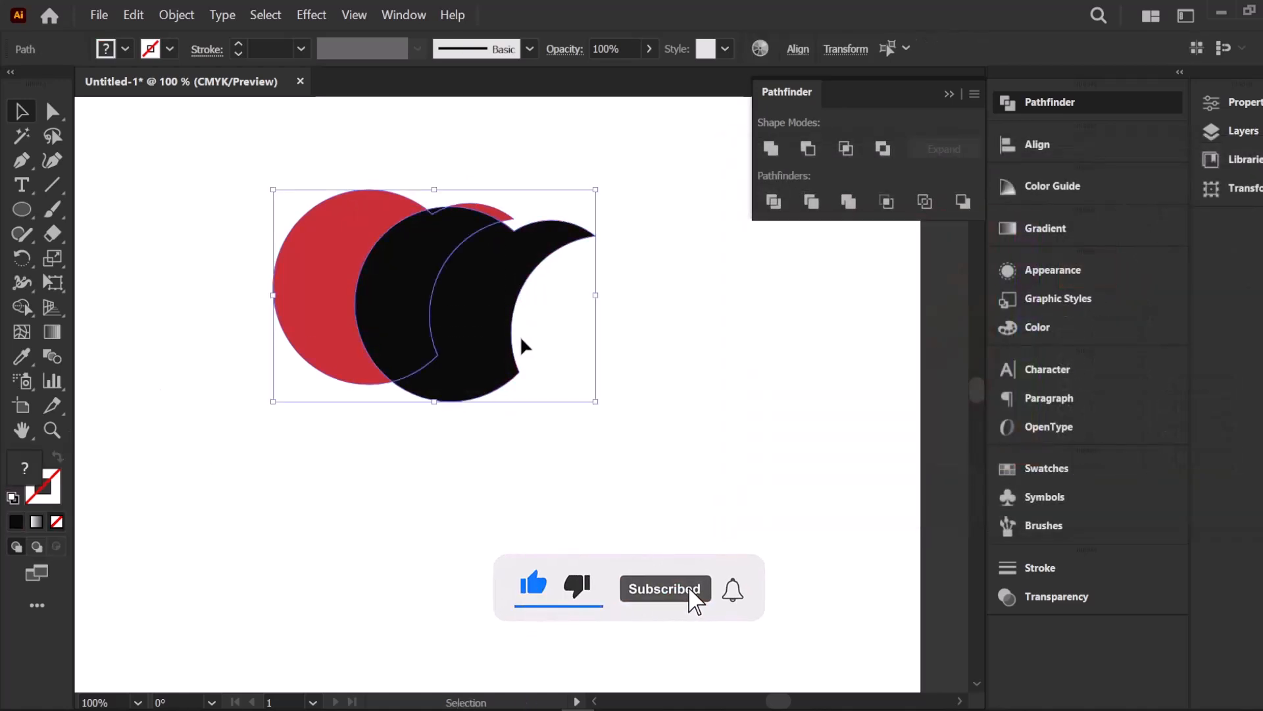
left_click(845, 149)
left_click(662, 310)
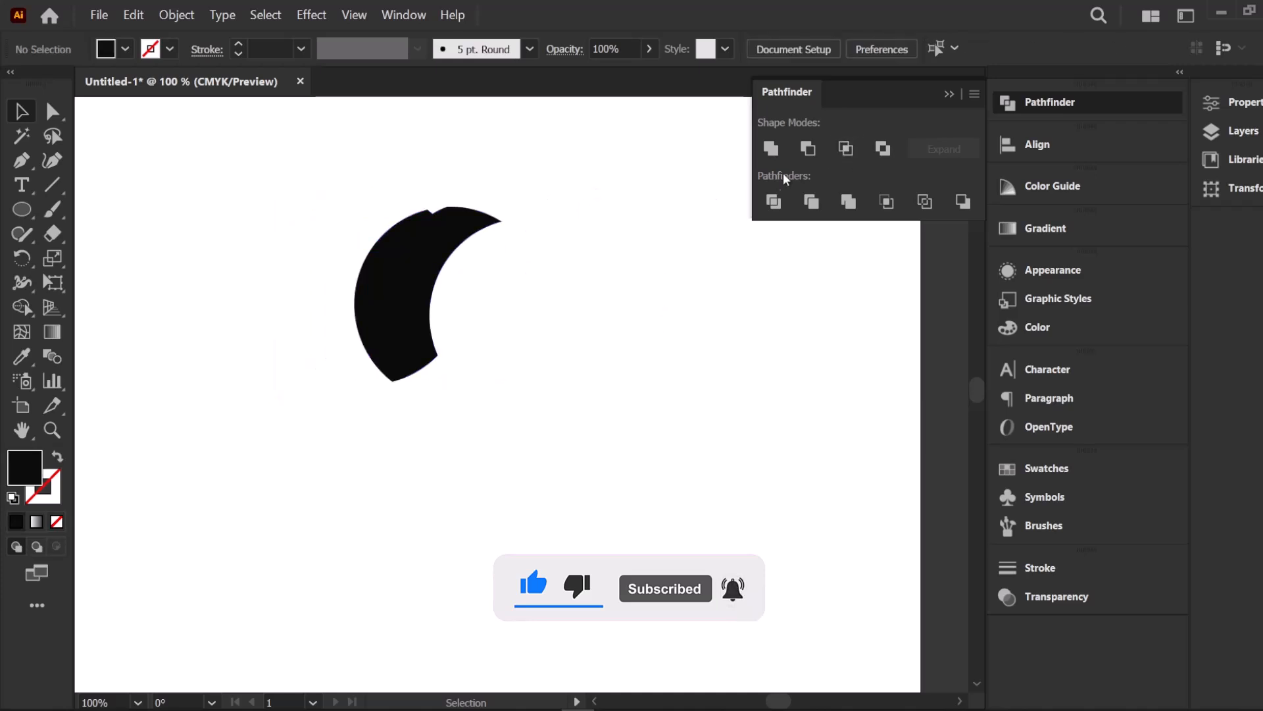
Duplicate the black crescent so the copy overlaps it and apply Exclude to both crescents
left_click_drag(310, 147, 502, 298)
left_click(646, 349)
left_click_drag(338, 166, 489, 315)
left_click(883, 150)
Ungroup the black crescent pieces produced by Exclude
left_click(507, 324)
right_click(441, 287)
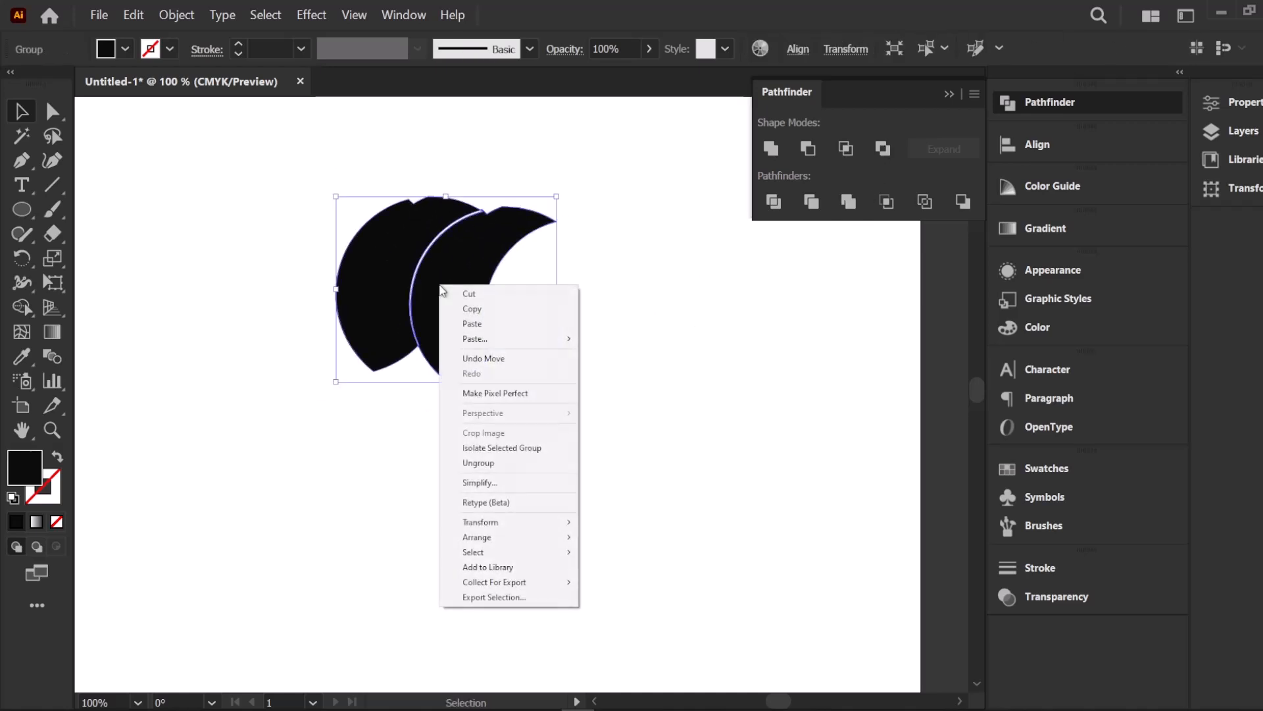
left_click(478, 463)
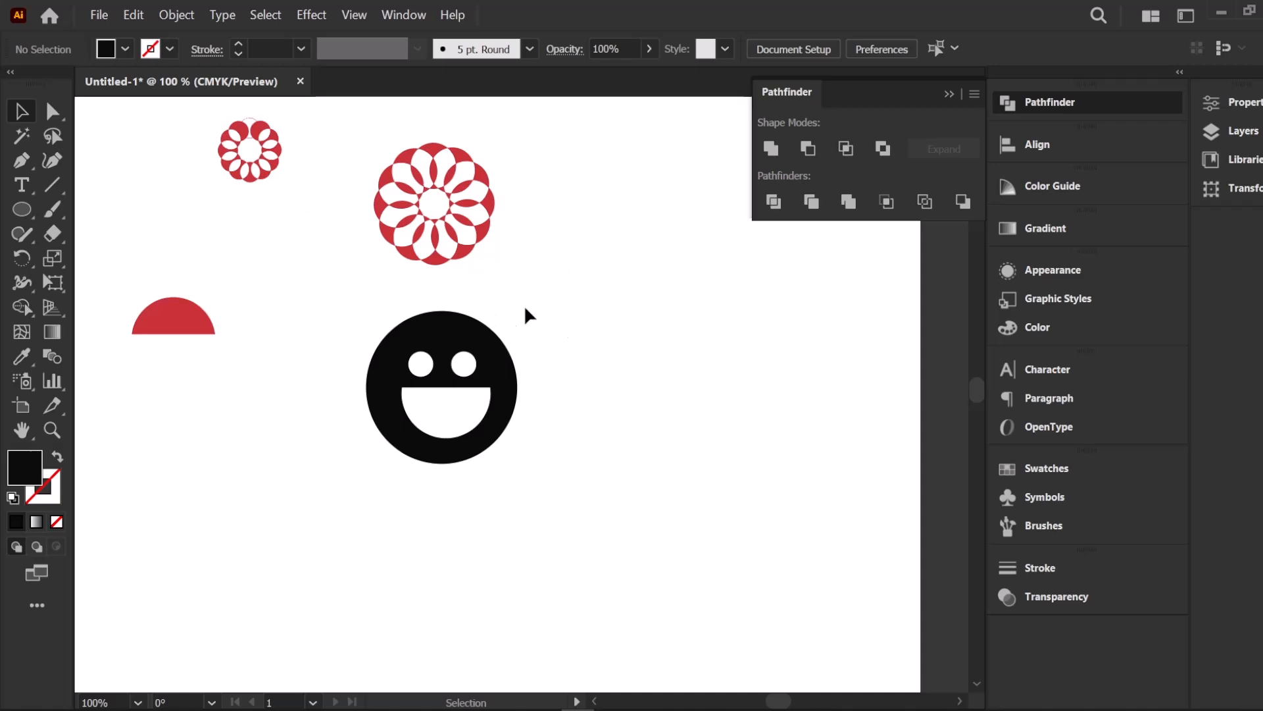
left_click(187, 327)
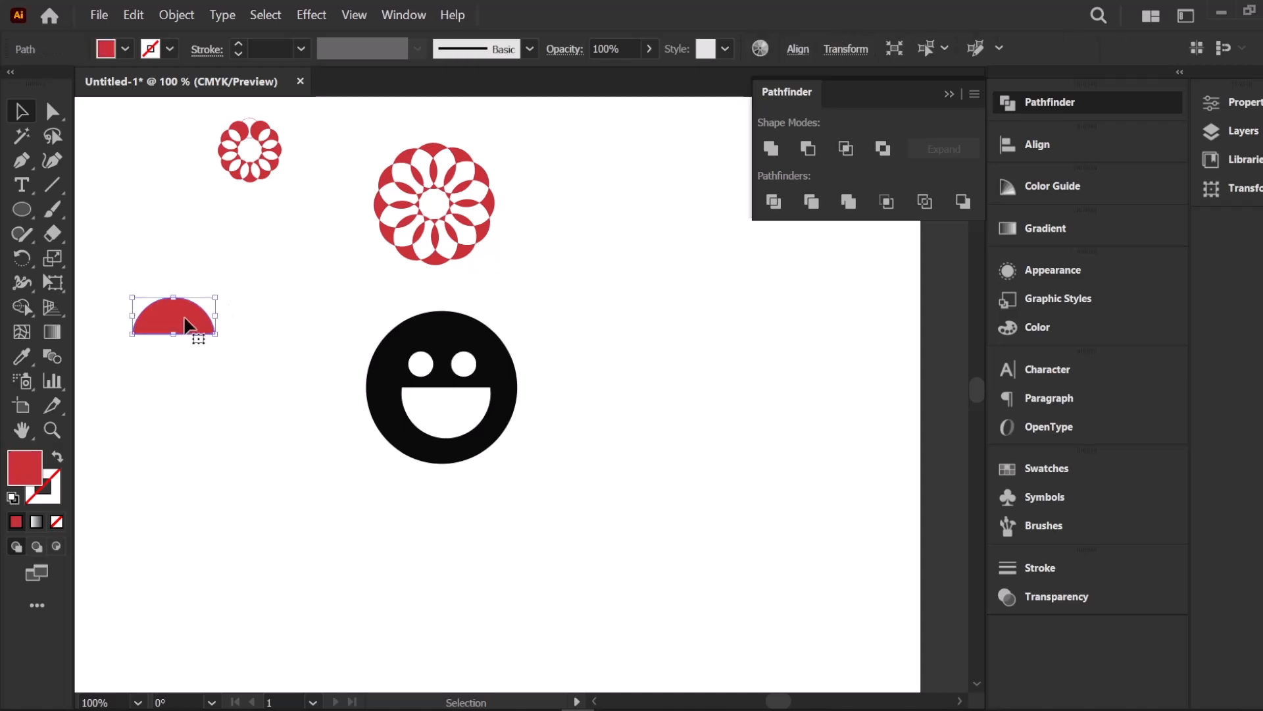
left_click(313, 303)
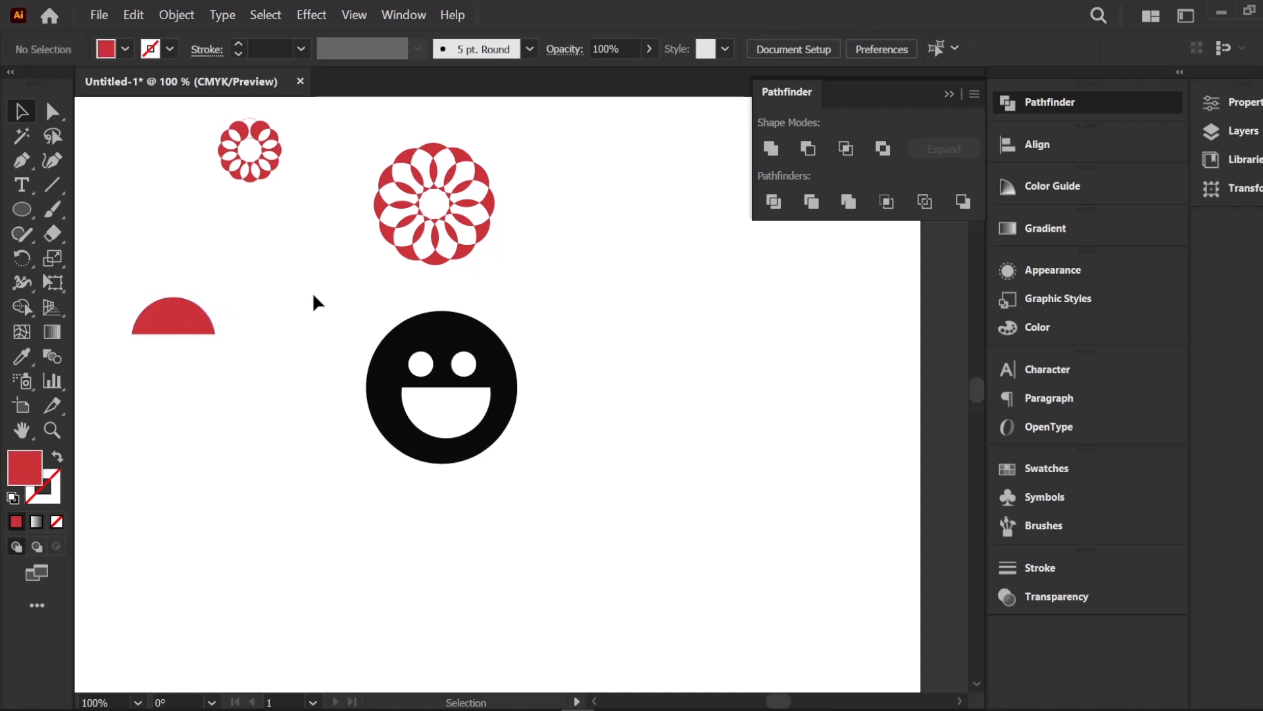